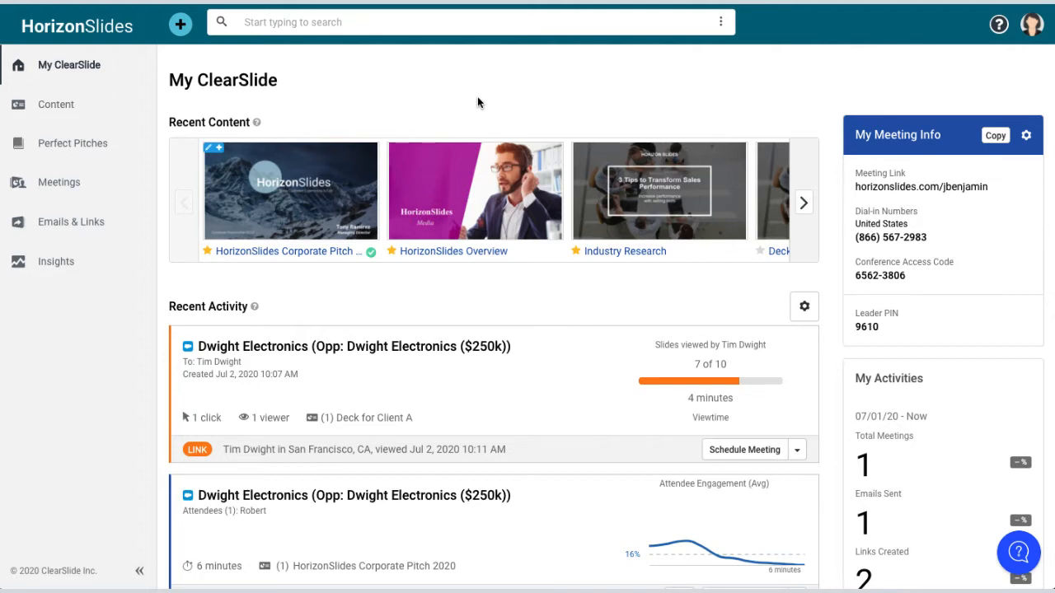
- Open My Account's outbound email settings and start Google sign-in for sending mail
{"action": "left_click", "coordinate": [1030, 37]}
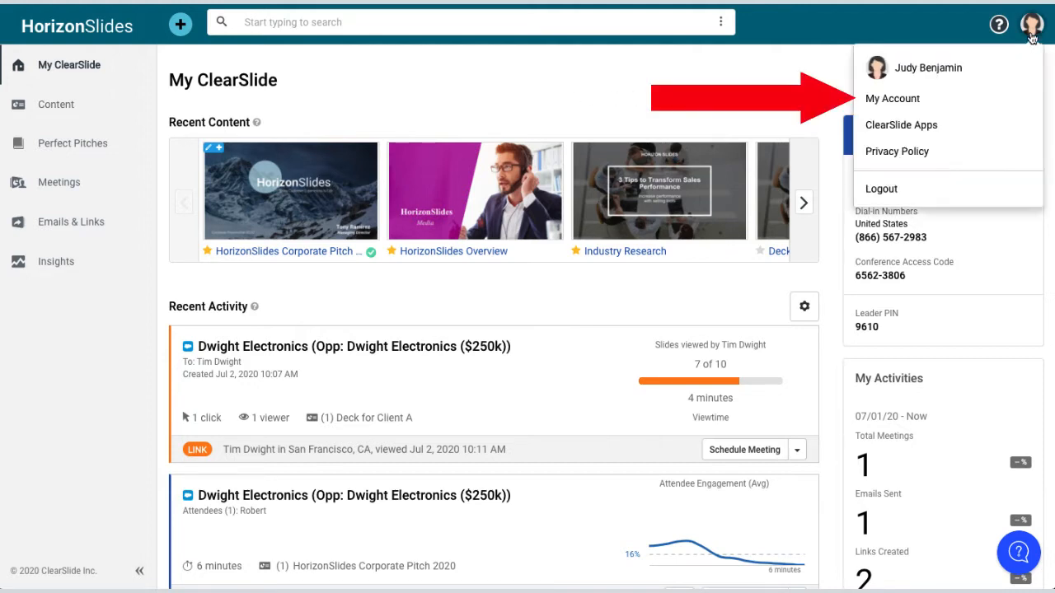
{"action": "left_click", "coordinate": [948, 100]}
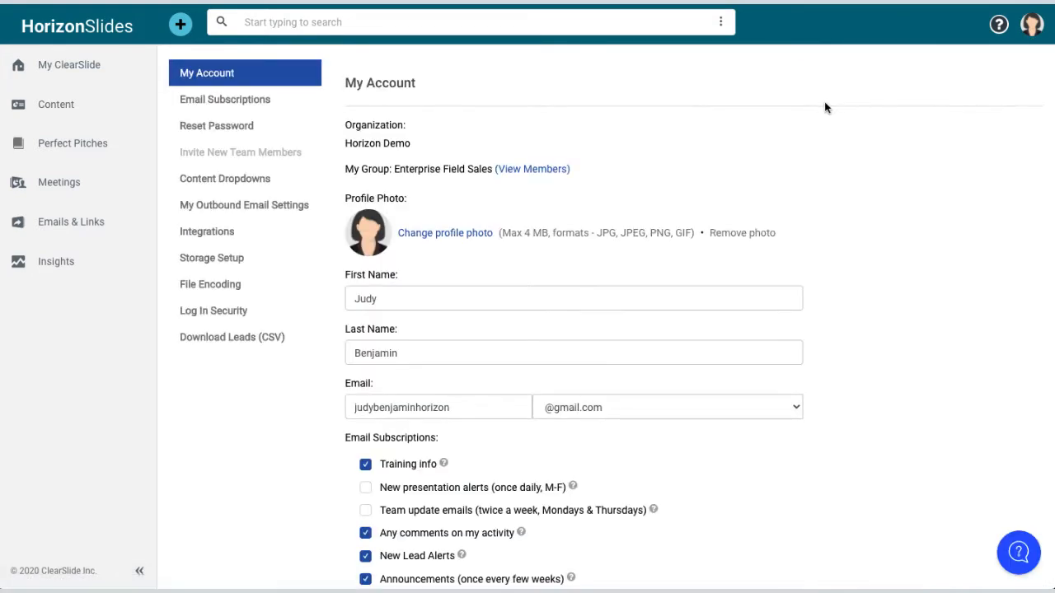
{"action": "left_click", "coordinate": [262, 216]}
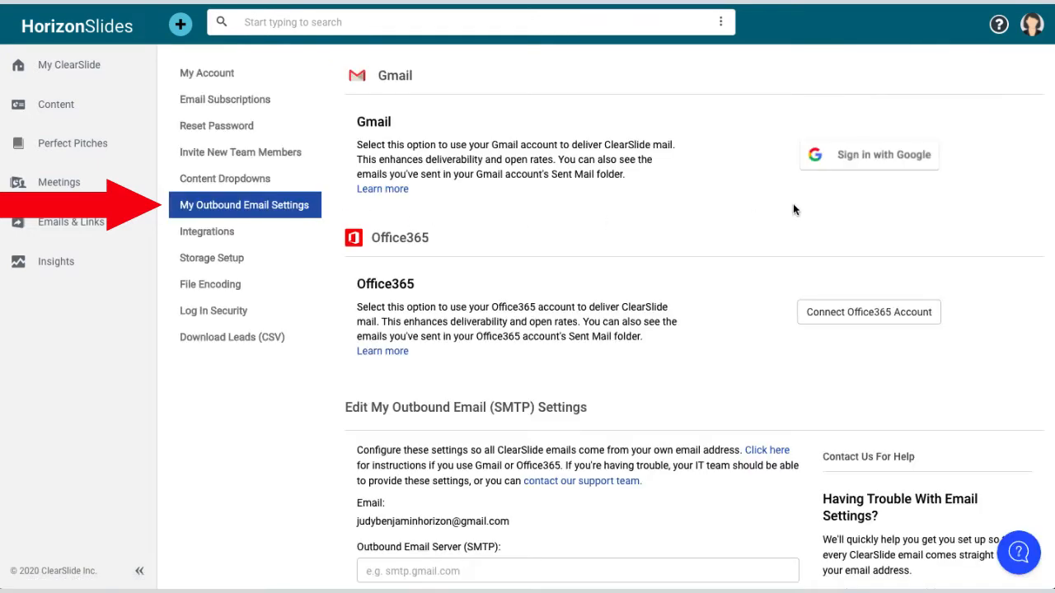
{"action": "left_click", "coordinate": [880, 172]}
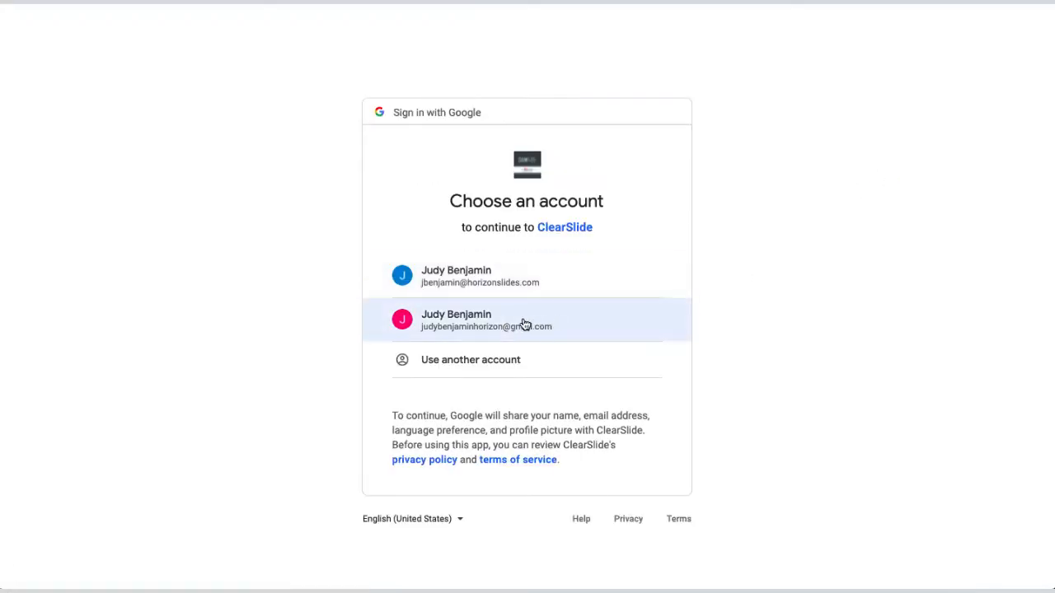
- Authorize the Gmail account for outbound email, then go back to the My ClearSlide home page
{"action": "left_click", "coordinate": [518, 321]}
{"action": "left_click", "coordinate": [629, 481]}
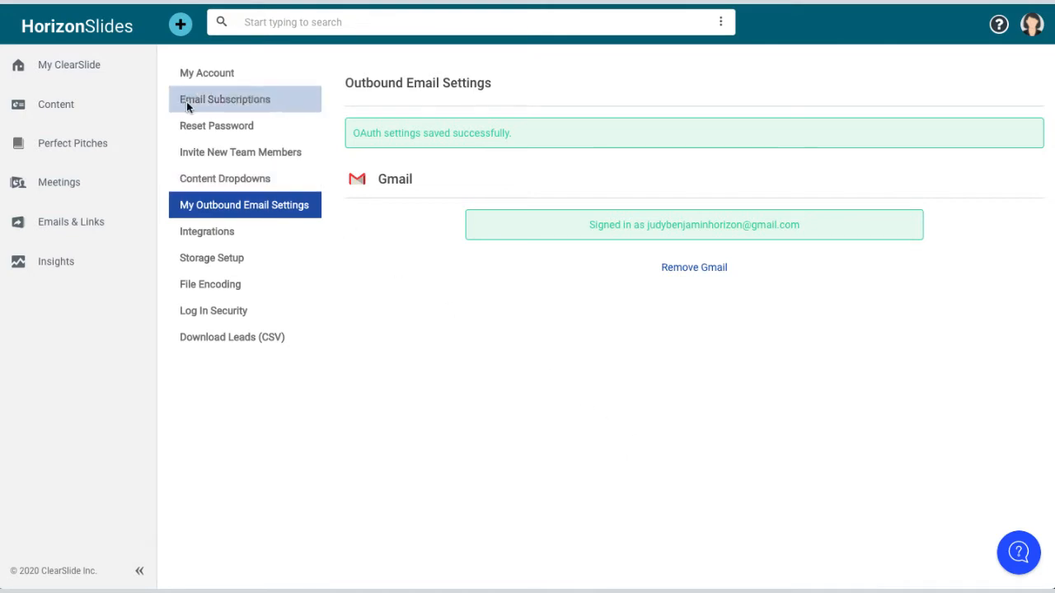
{"action": "left_click", "coordinate": [107, 65]}
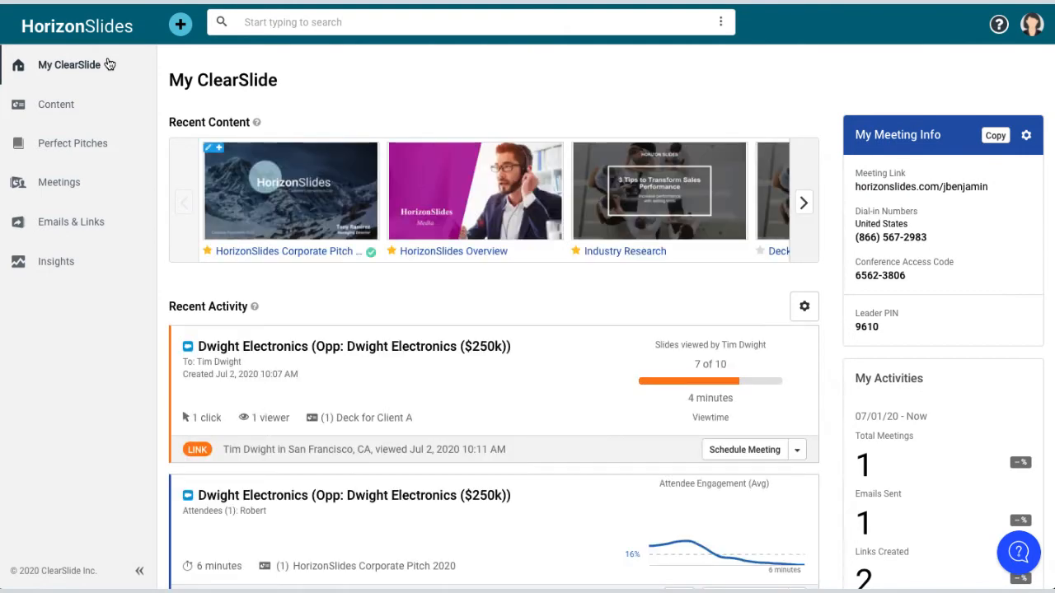
- Go to Emails & Links from the + menu and start a new Compose Email draft
{"action": "mouse_move", "coordinate": [286, 185]}
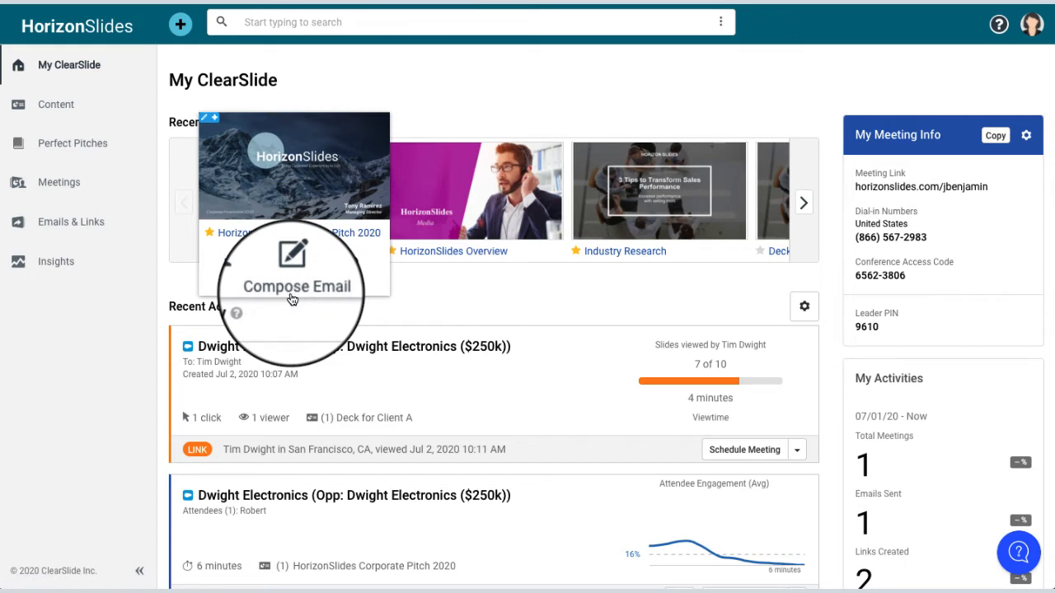
{"action": "left_click", "coordinate": [181, 26]}
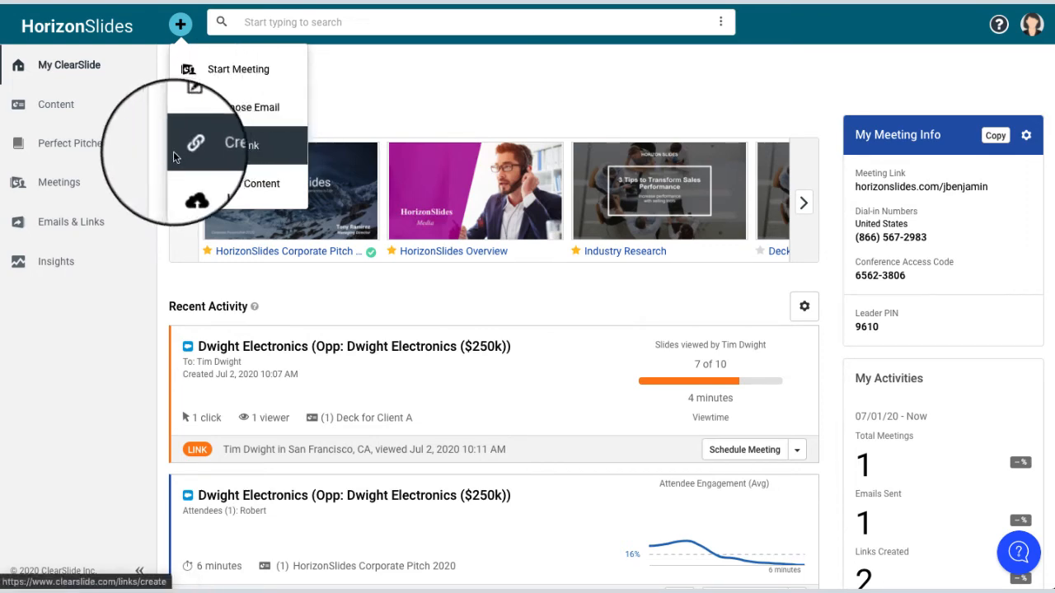
{"action": "left_click", "coordinate": [71, 235]}
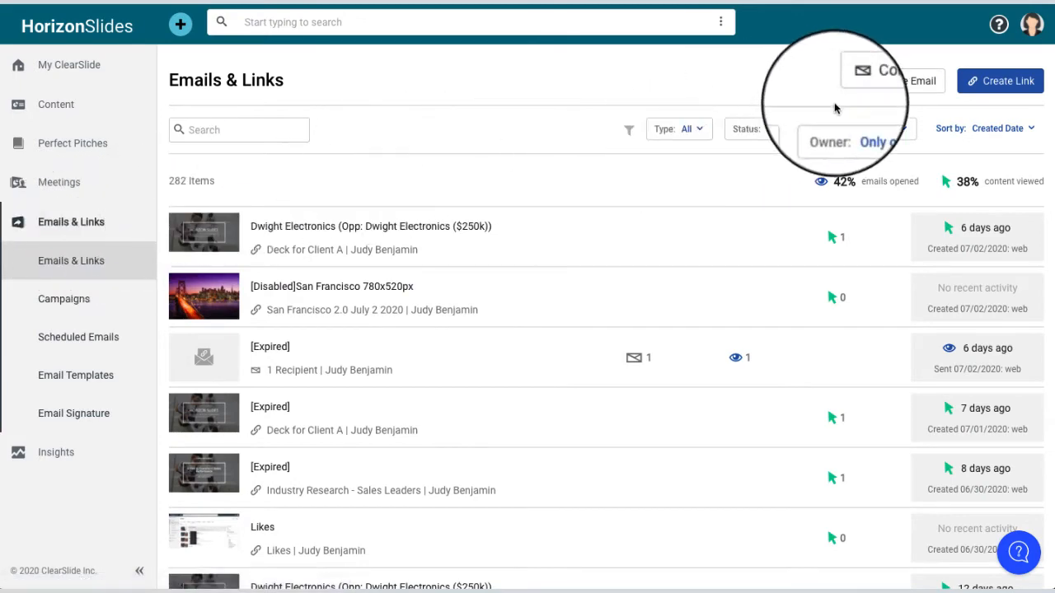
{"action": "left_click", "coordinate": [886, 82]}
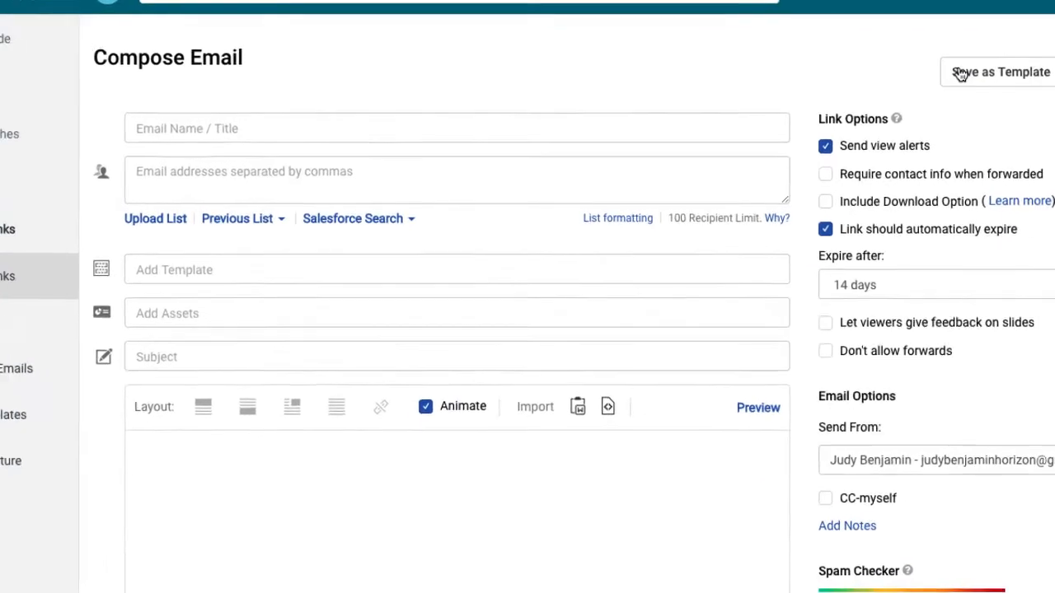
- Name the email 'New Product Release' and add all Dwight Electronics contacts from Salesforce
{"action": "left_click", "coordinate": [248, 129]}
{"action": "type", "text": "New P"}
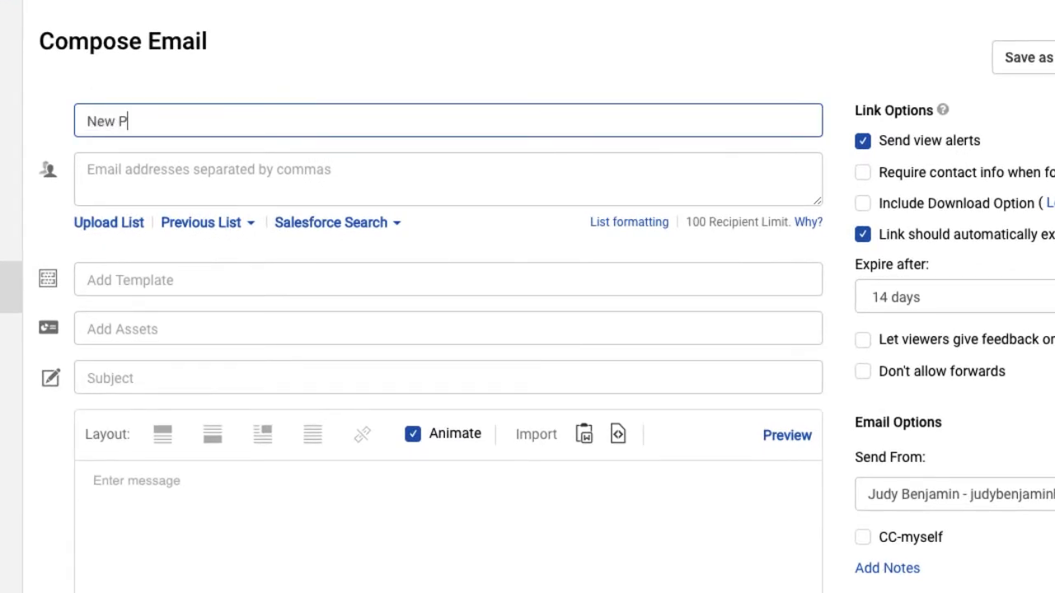
{"action": "type", "text": "roduct Release"}
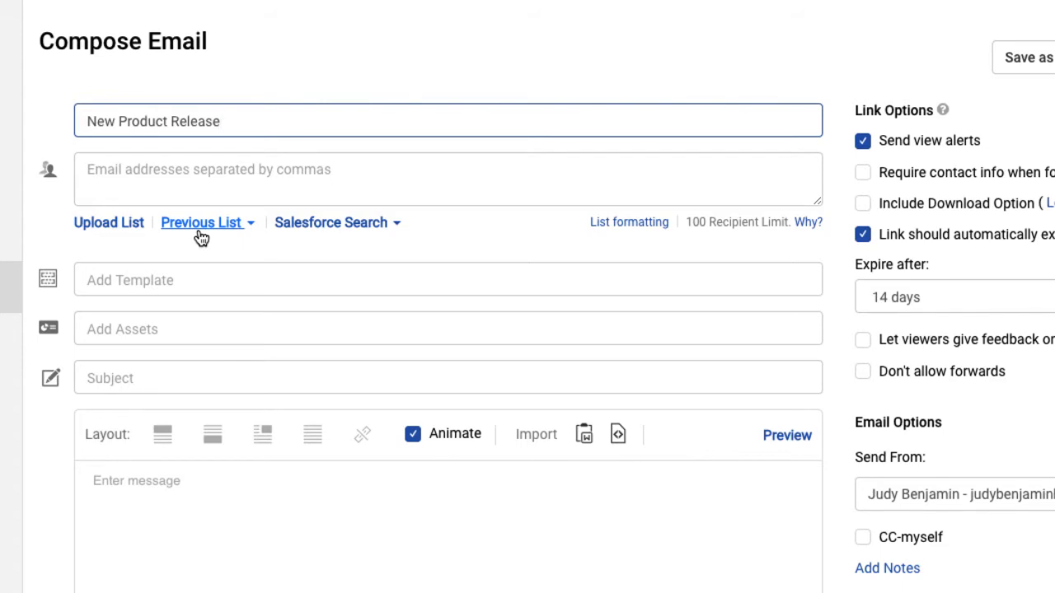
{"action": "left_click", "coordinate": [396, 225]}
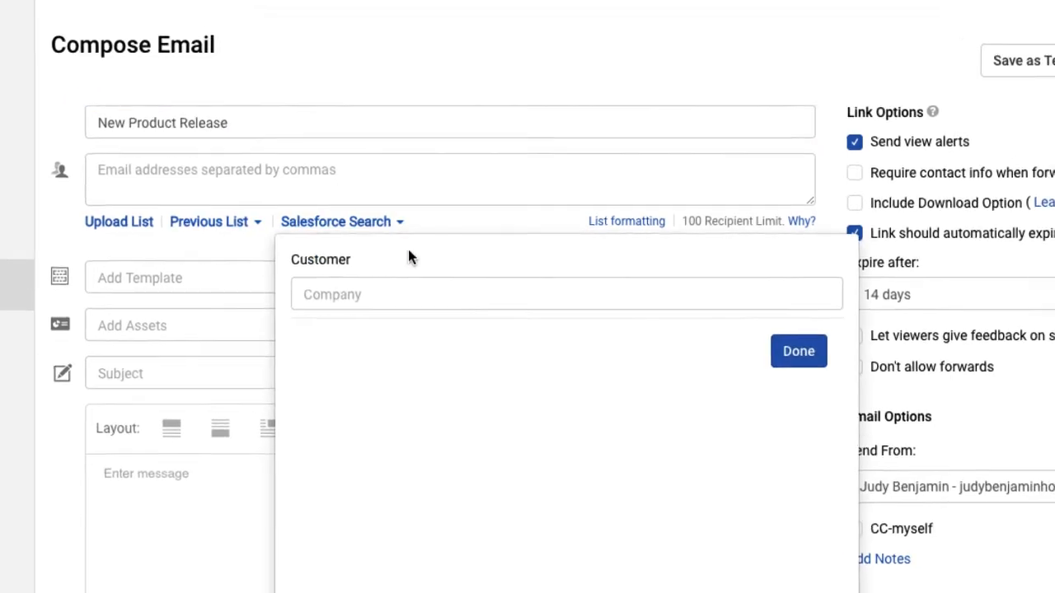
{"action": "left_click", "coordinate": [424, 294]}
{"action": "type", "text": "dwight"}
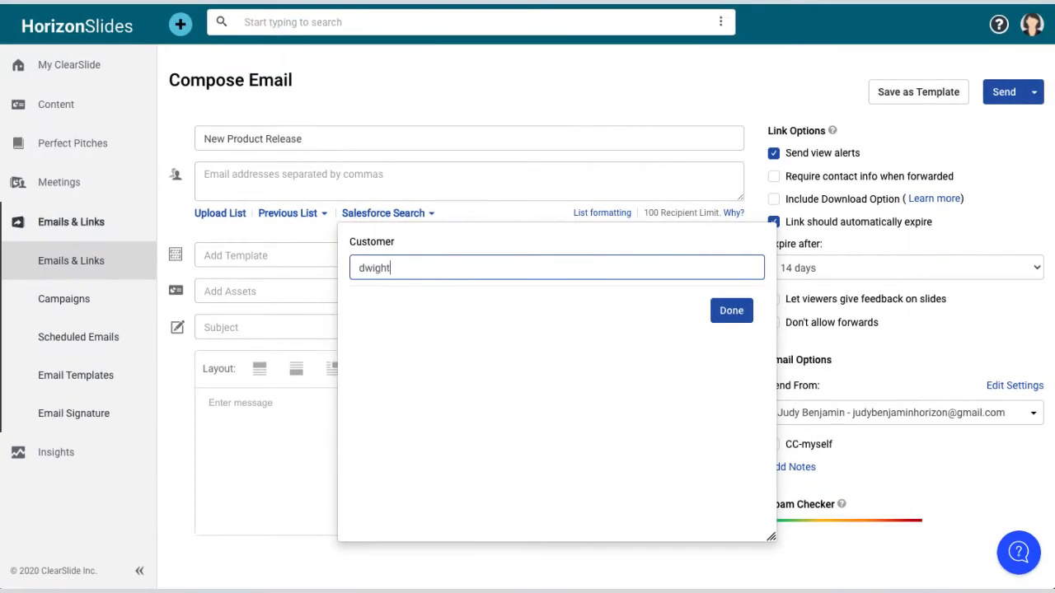
{"action": "left_click", "coordinate": [442, 285]}
{"action": "left_click", "coordinate": [355, 335]}
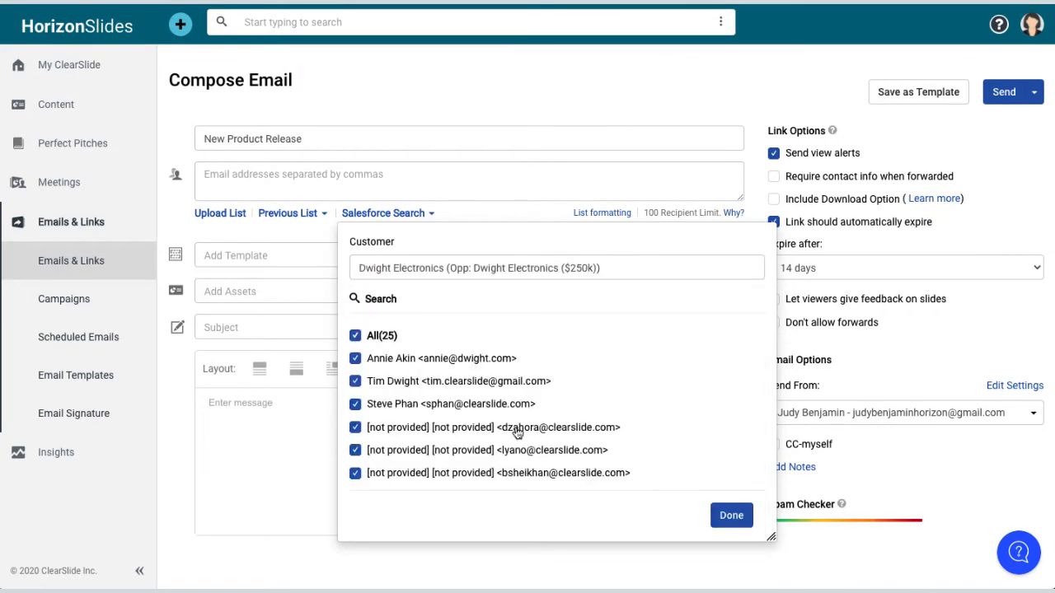
{"action": "left_click", "coordinate": [733, 516]}
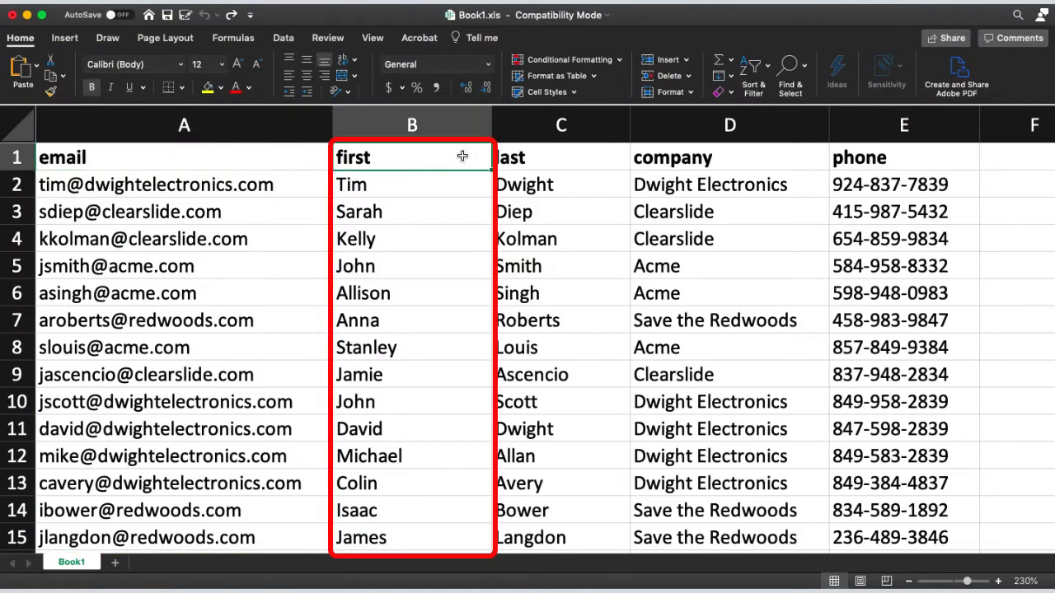
- Save the Excel contact sheet to the Desktop as 'New Product Email List' in CSV format
{"action": "left_click", "coordinate": [561, 159]}
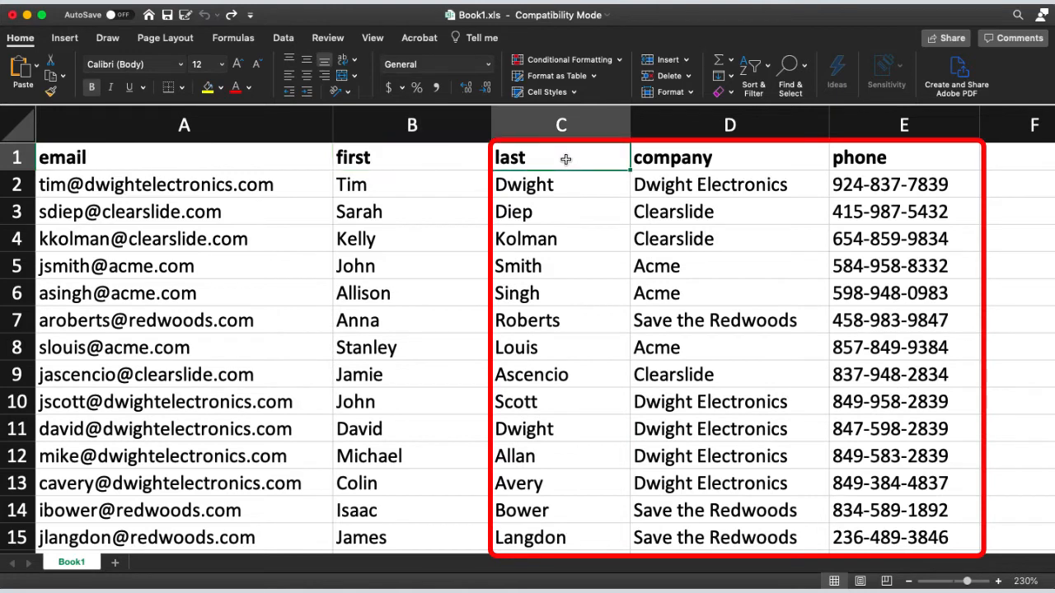
{"action": "left_click", "coordinate": [760, 161]}
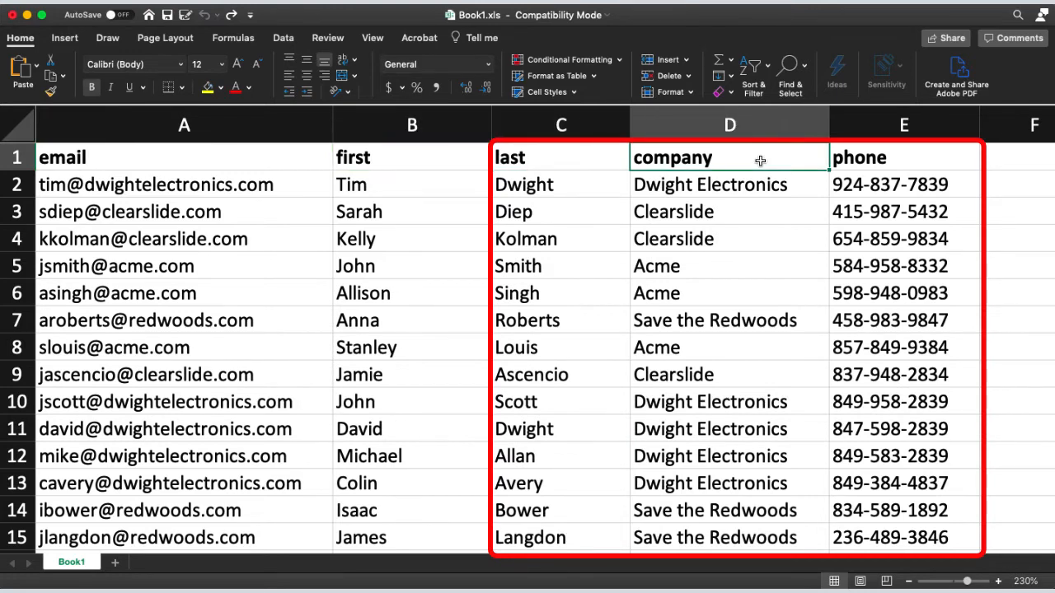
{"action": "left_click", "coordinate": [934, 161]}
{"action": "key", "text": "super+shift+s"}
{"action": "type", "text": "N"}
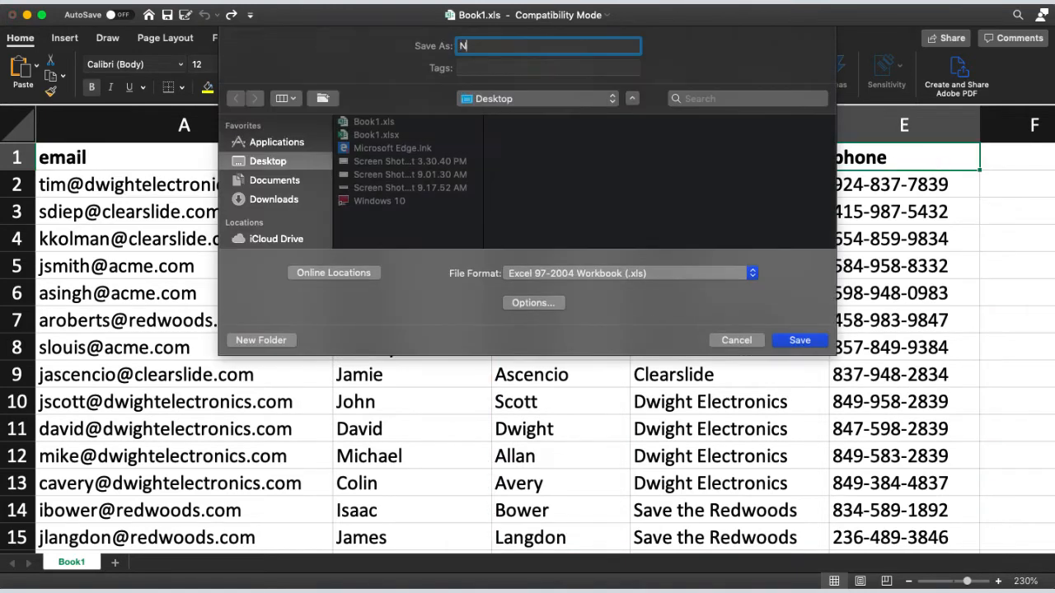
{"action": "type", "text": "ew Product Email List"}
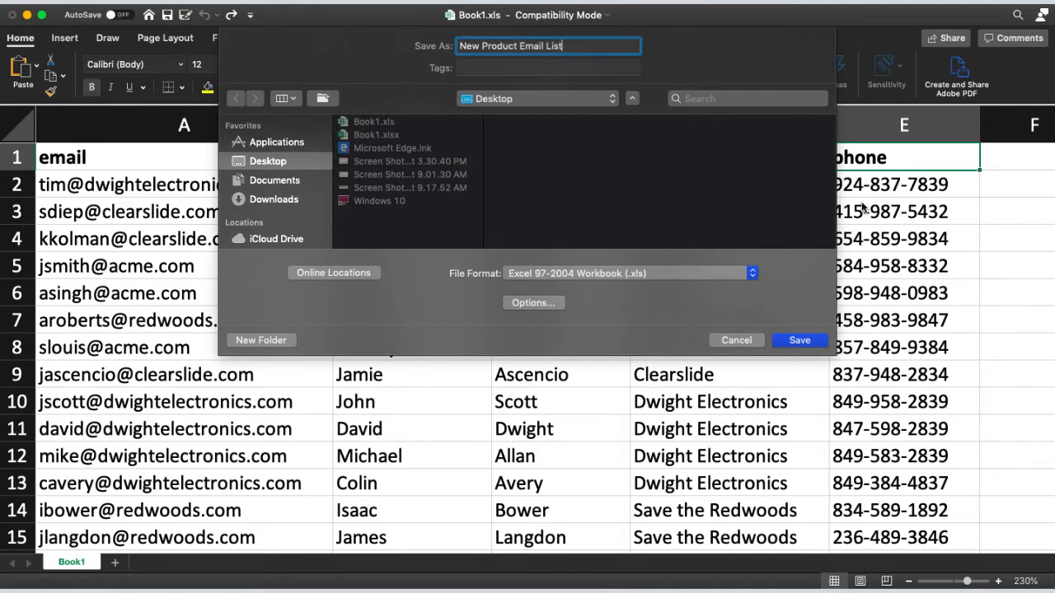
{"action": "left_click", "coordinate": [753, 278]}
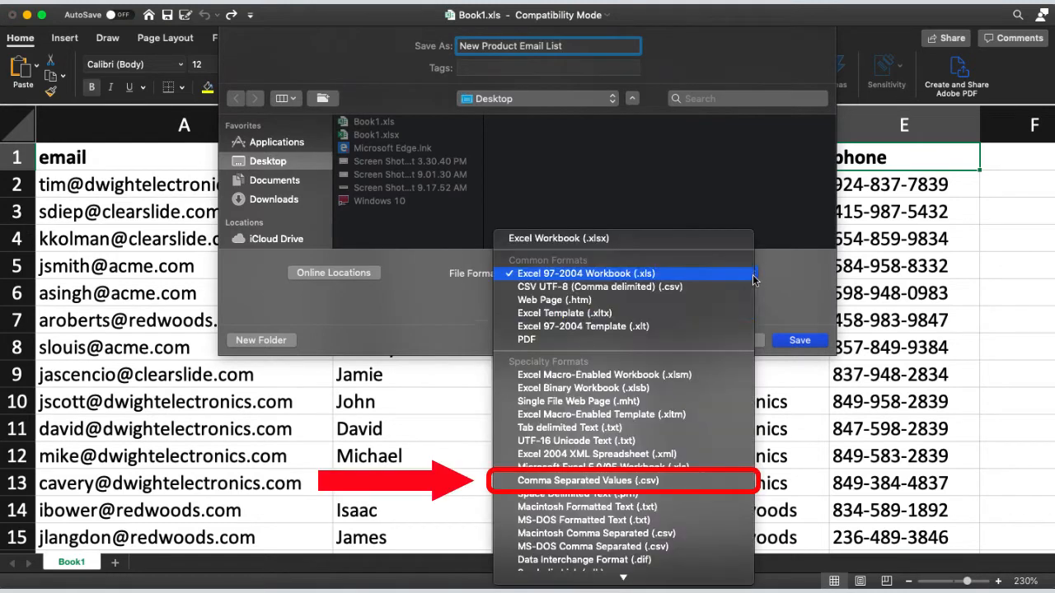
{"action": "left_click", "coordinate": [677, 488]}
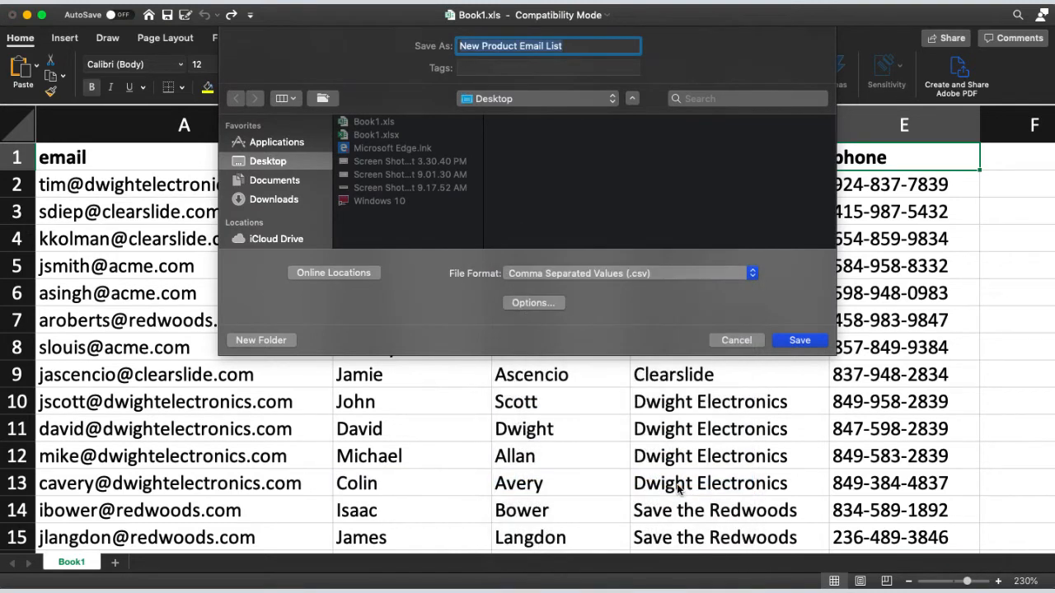
{"action": "left_click", "coordinate": [799, 340]}
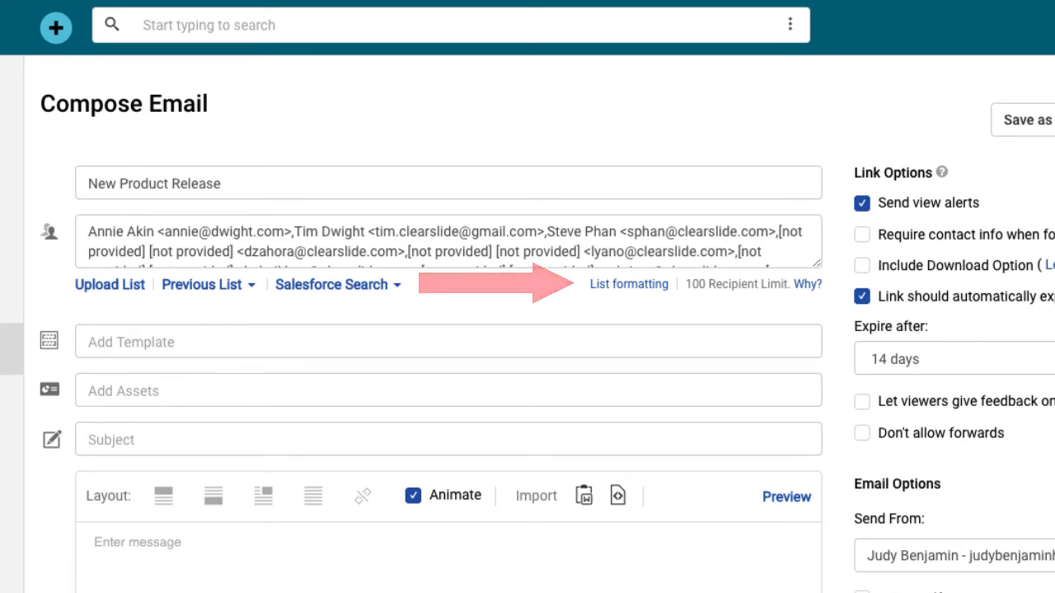
- Upload New Product Email List.csv as the email's recipient list
{"action": "left_click", "coordinate": [120, 286]}
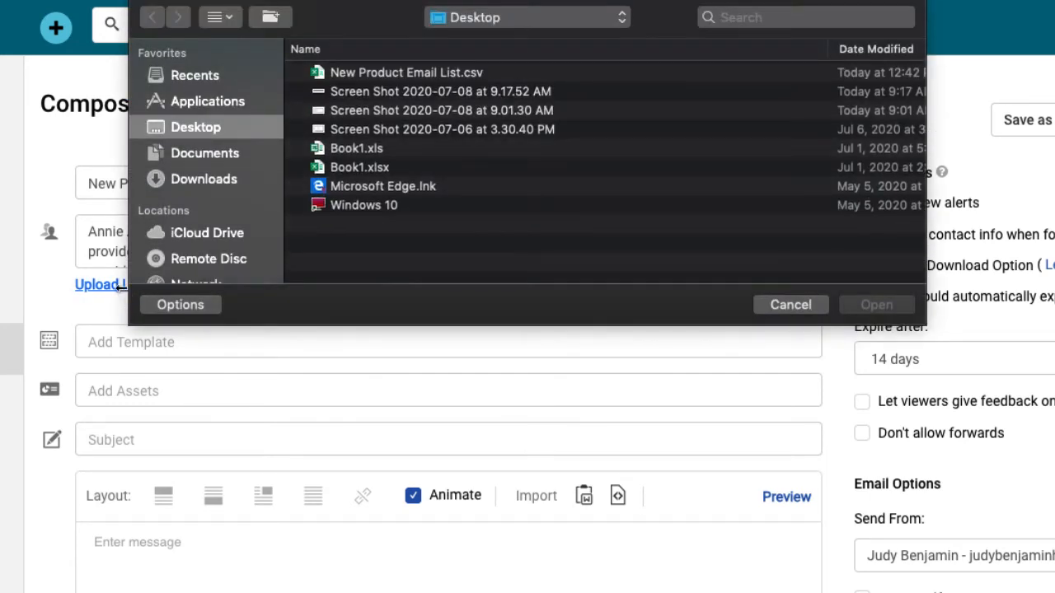
{"action": "left_click", "coordinate": [447, 72]}
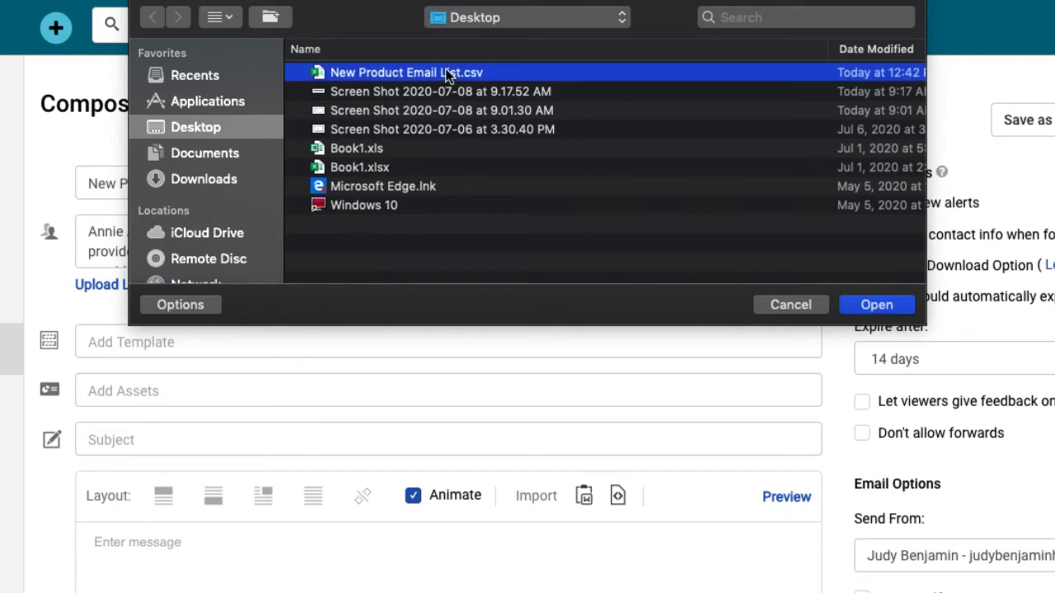
{"action": "left_click", "coordinate": [876, 304]}
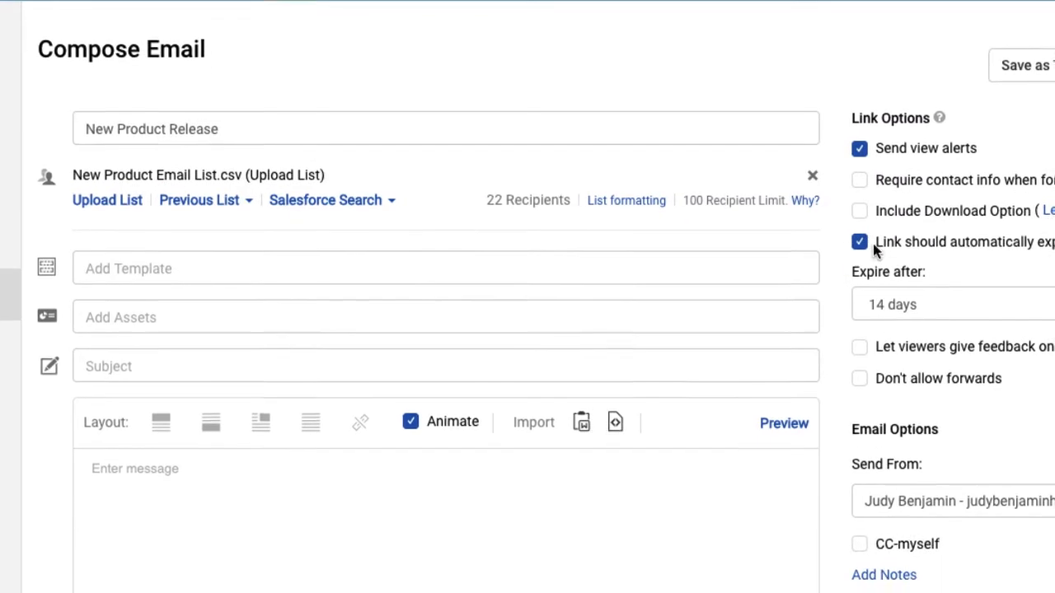
- Set the subject to 'New Product Release Announcement' instead of the 1 DF Follow Up template
{"action": "left_click", "coordinate": [769, 324]}
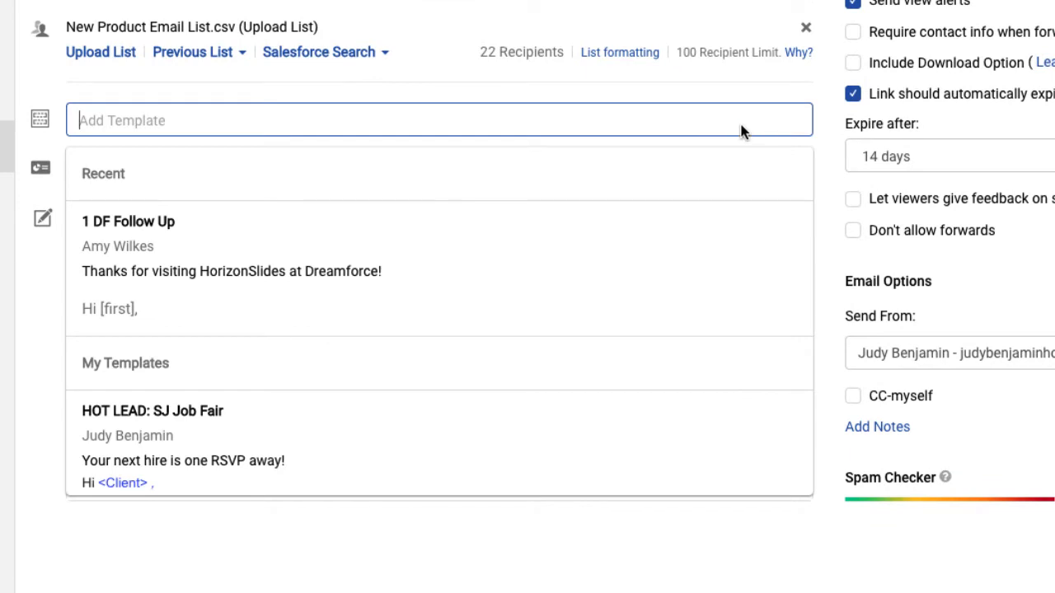
{"action": "left_click", "coordinate": [601, 239]}
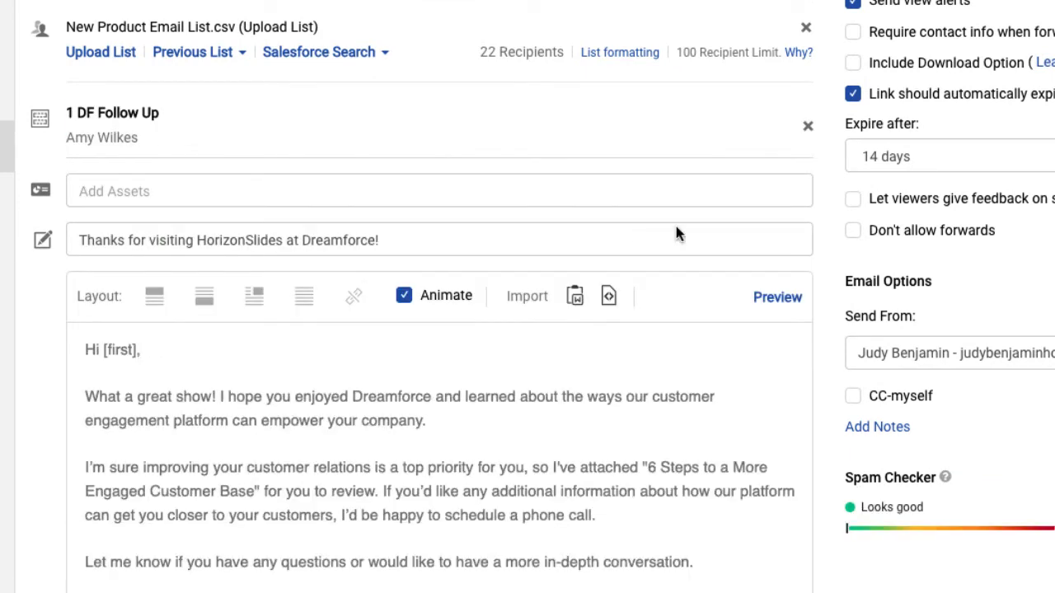
{"action": "left_click", "coordinate": [808, 130]}
{"action": "type", "text": "New Product Release Announcement"}
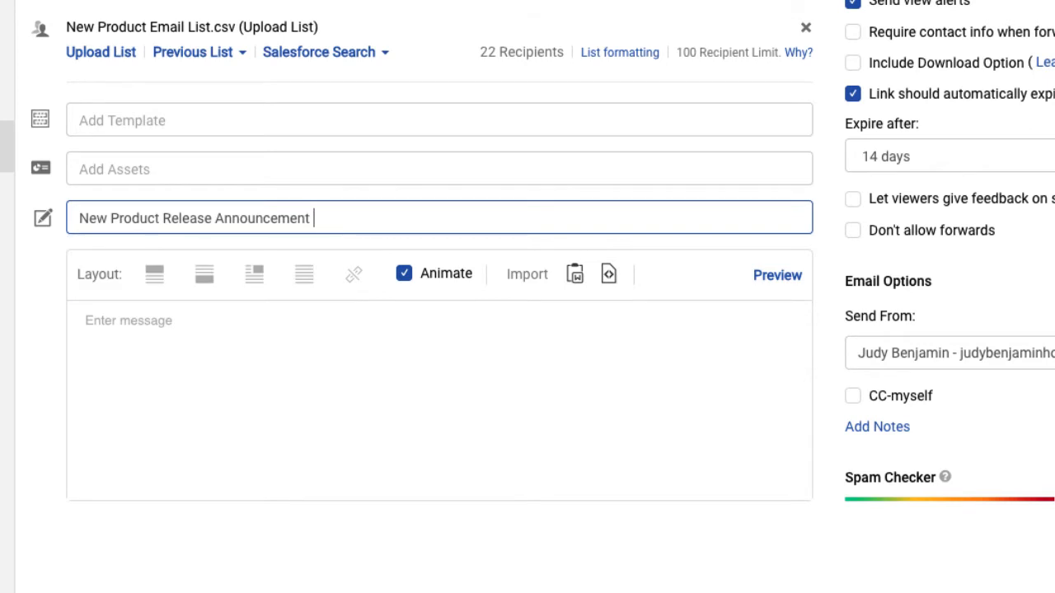
- Copy all of the prepared email text from the Google Docs document
{"action": "left_click", "coordinate": [431, 343]}
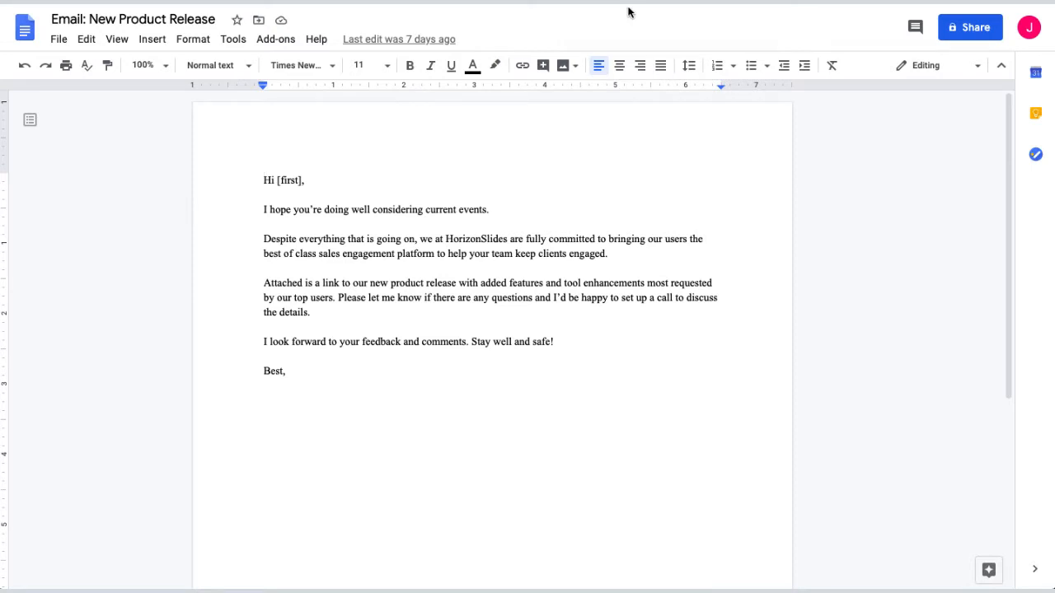
{"action": "key", "text": "ctrl+a"}
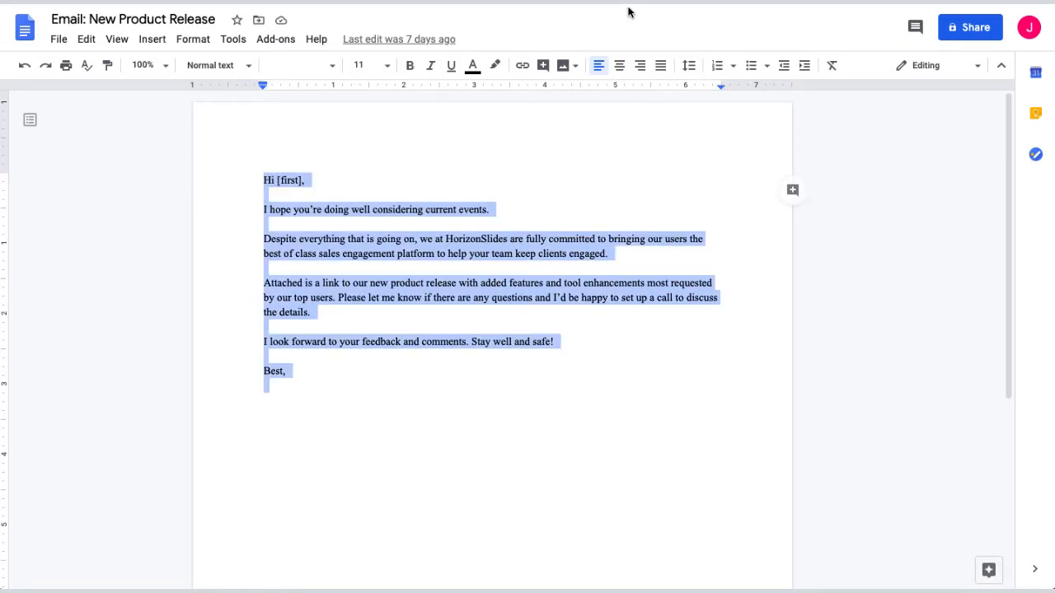
{"action": "right_click", "coordinate": [436, 212]}
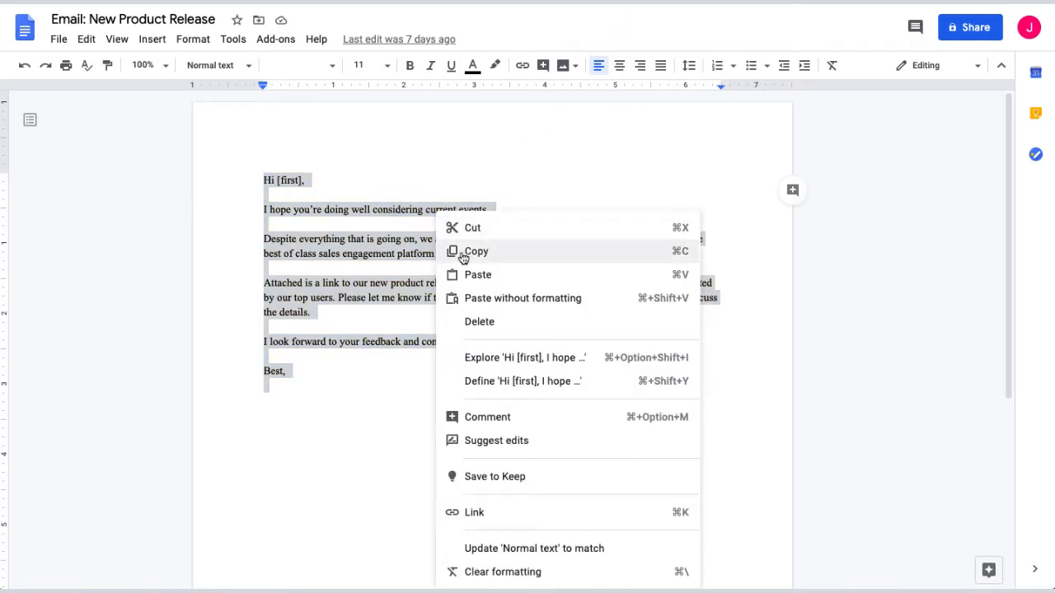
{"action": "left_click", "coordinate": [504, 261]}
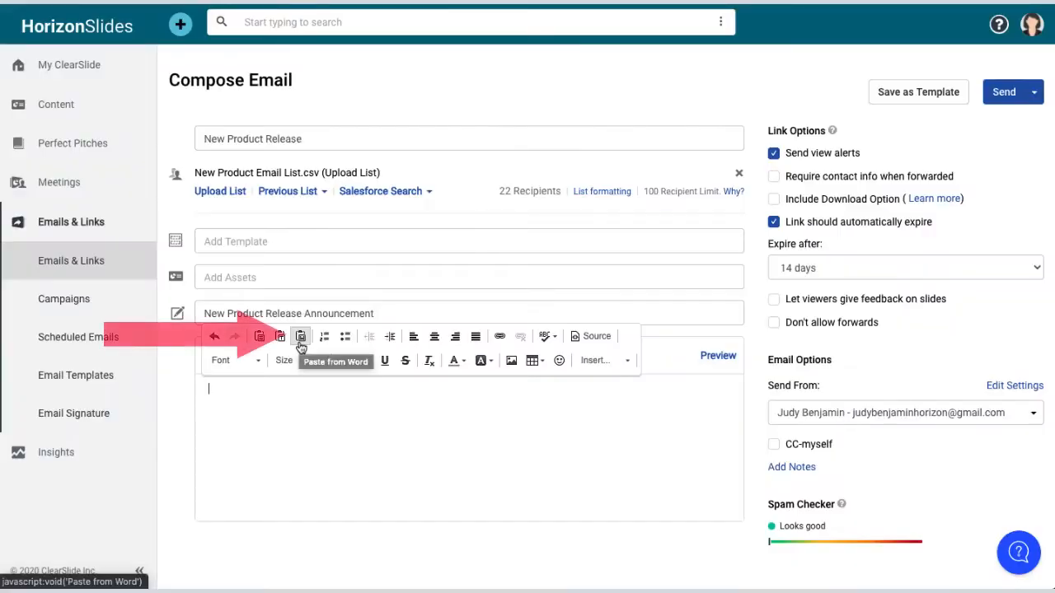
- Paste the copied 'Hi [first],' message into the email body using Paste from Word
{"action": "left_click", "coordinate": [301, 338]}
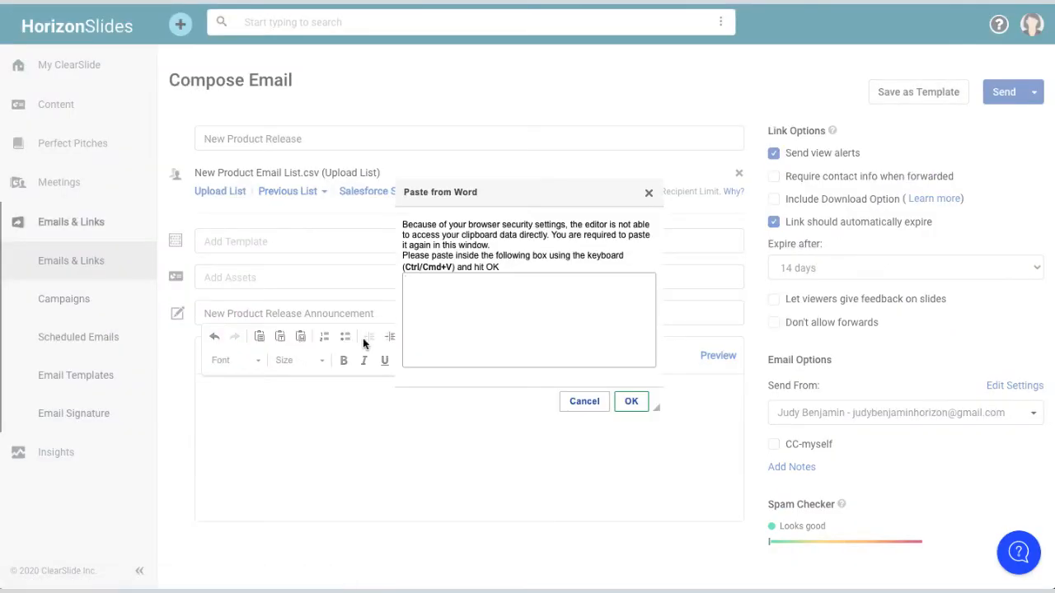
{"action": "right_click", "coordinate": [450, 308]}
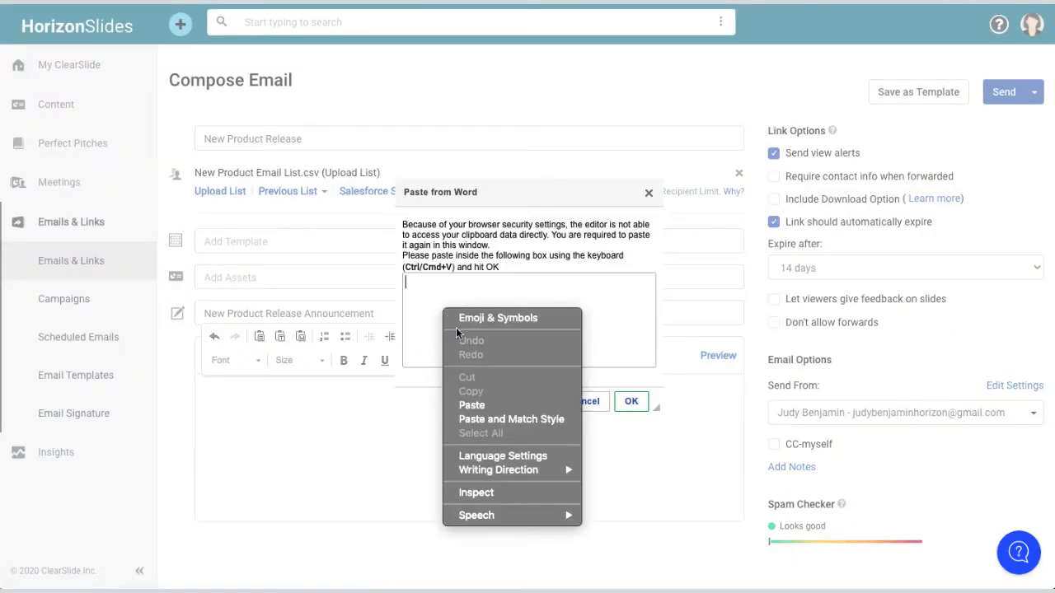
{"action": "left_click", "coordinate": [470, 405]}
{"action": "left_click", "coordinate": [631, 401]}
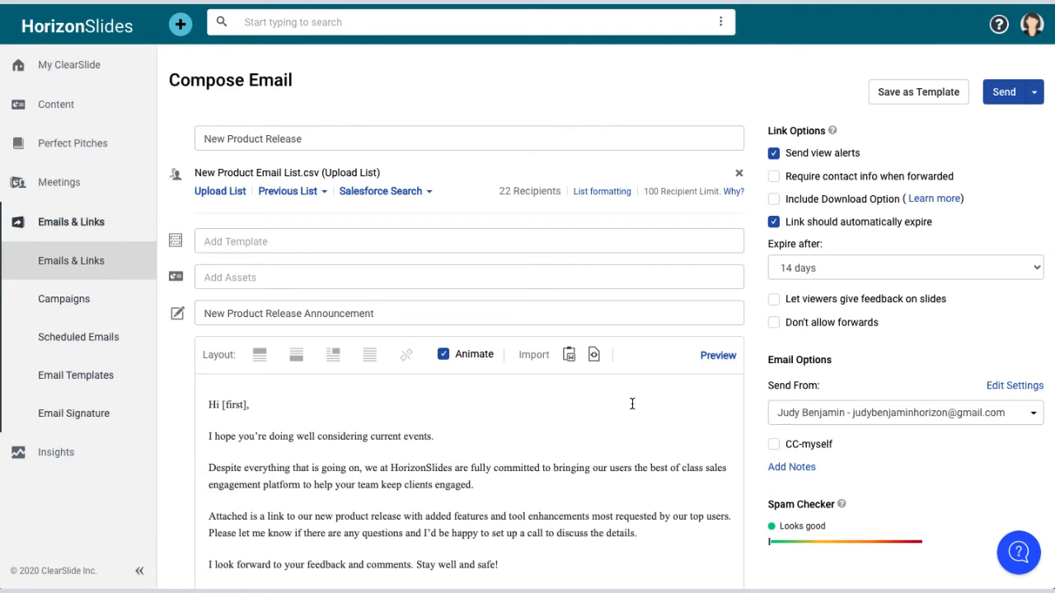
- Attach HorizonSlides Corporate Pitch 2020 and require contact info when the link is forwarded
{"action": "left_click", "coordinate": [498, 279]}
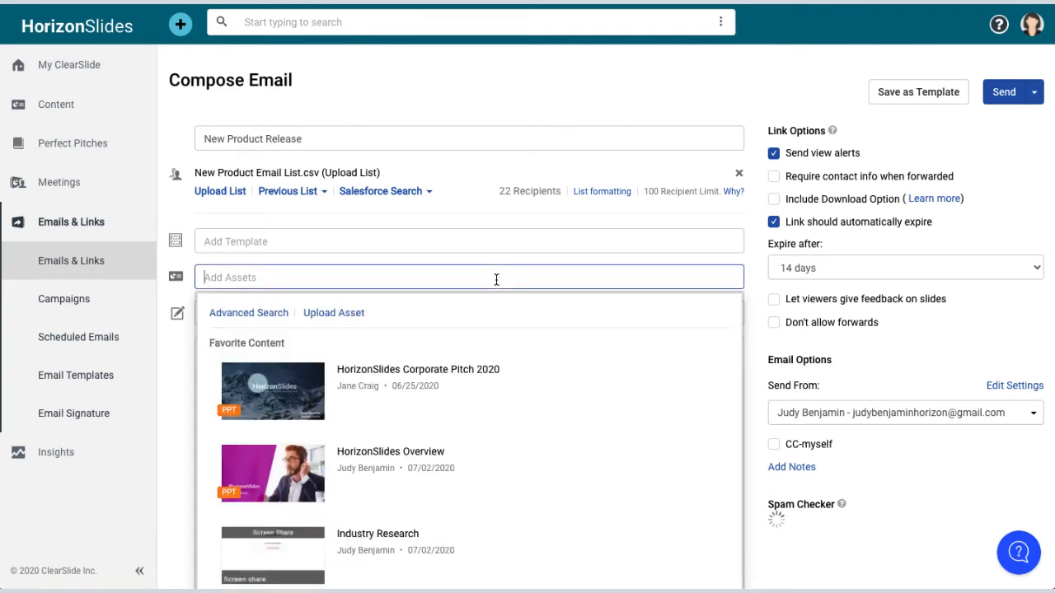
{"action": "left_click", "coordinate": [481, 386]}
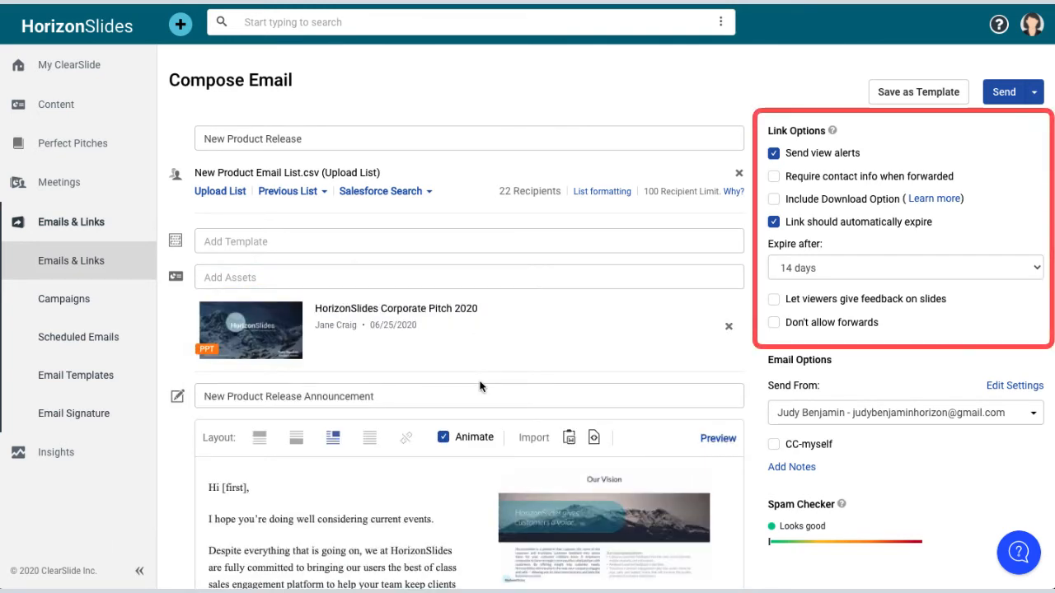
{"action": "left_click", "coordinate": [774, 177]}
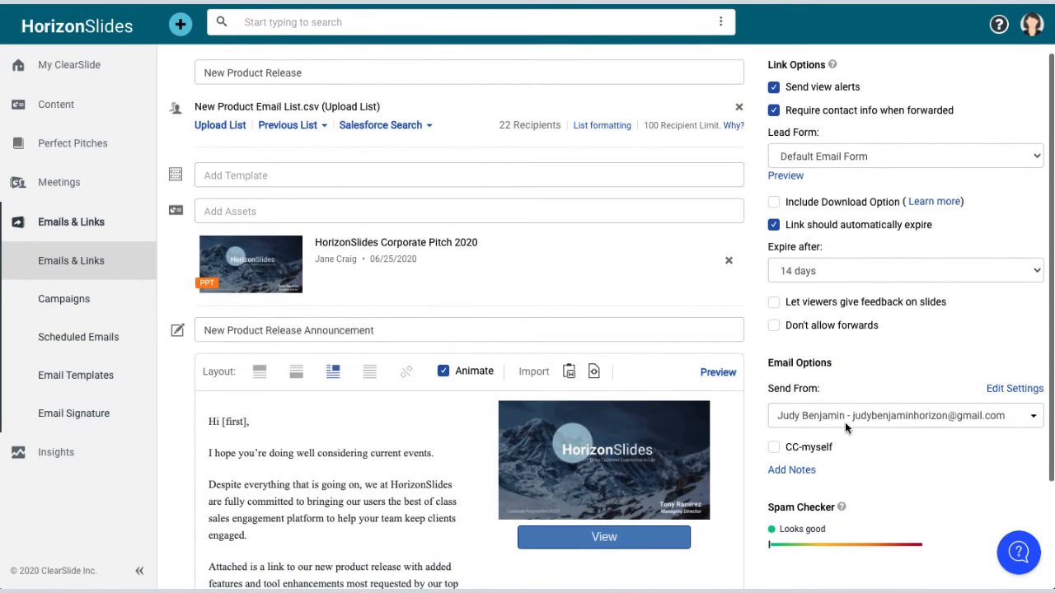
{"action": "scroll", "coordinate": [724, 337], "scroll_direction": "down", "scroll_amount": 1}
- Preview the email and try the layouts, ending with the slide thumbnail beside the text
{"action": "left_click", "coordinate": [718, 363]}
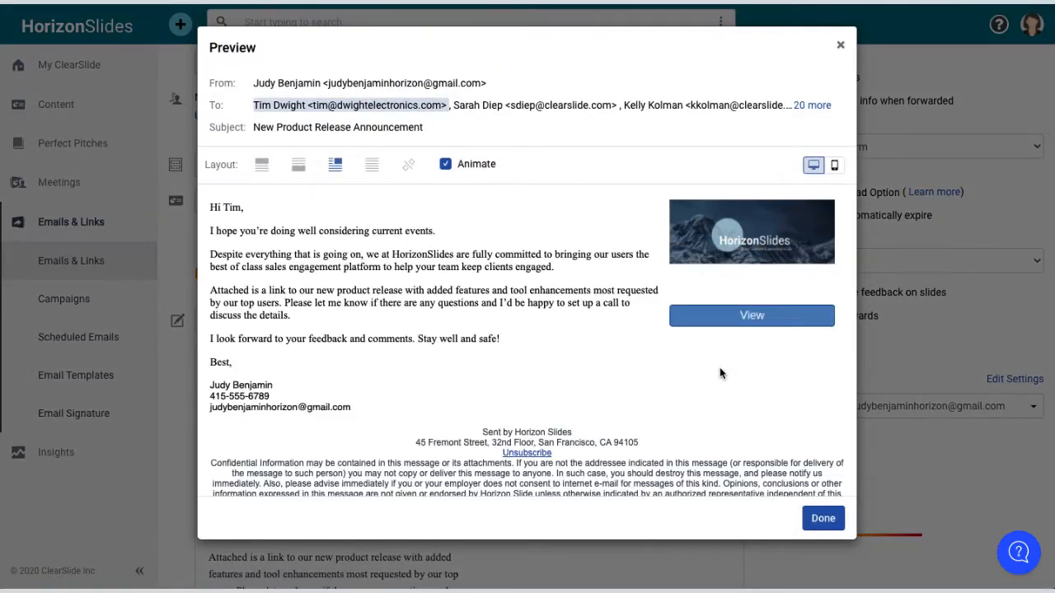
{"action": "left_click", "coordinate": [262, 168]}
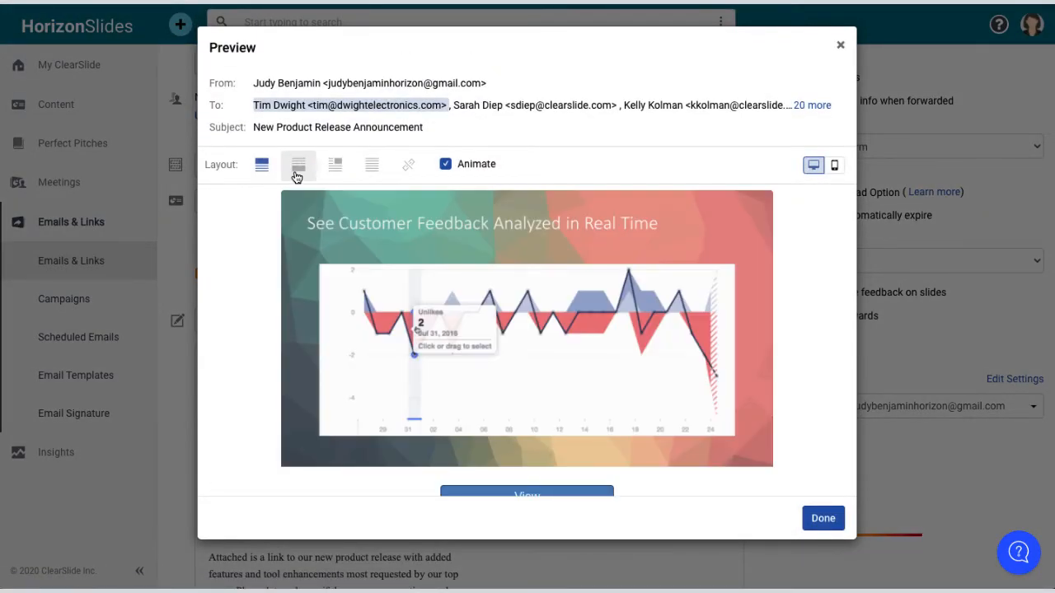
{"action": "left_click", "coordinate": [298, 167]}
{"action": "left_click", "coordinate": [329, 173]}
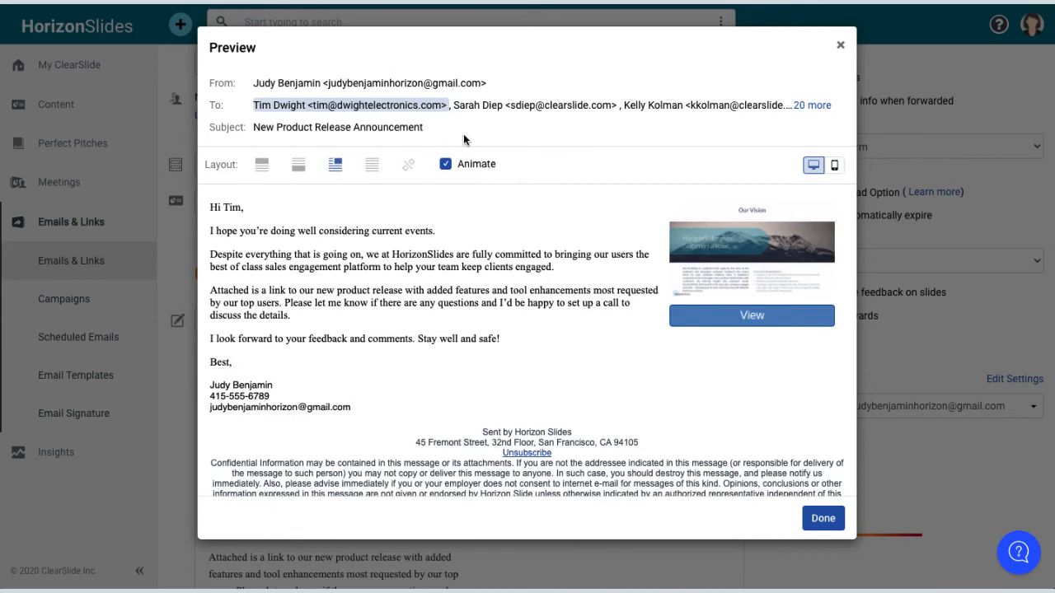
- Check the preview for the next two recipients and on mobile, then close it
{"action": "left_click", "coordinate": [497, 111]}
{"action": "left_click", "coordinate": [667, 111]}
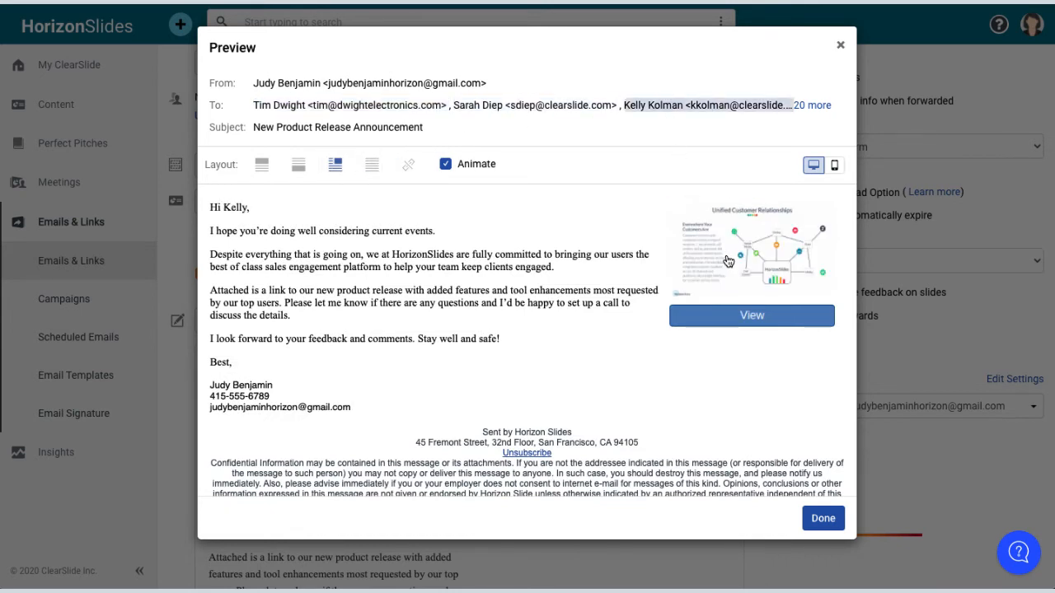
{"action": "left_click", "coordinate": [835, 166]}
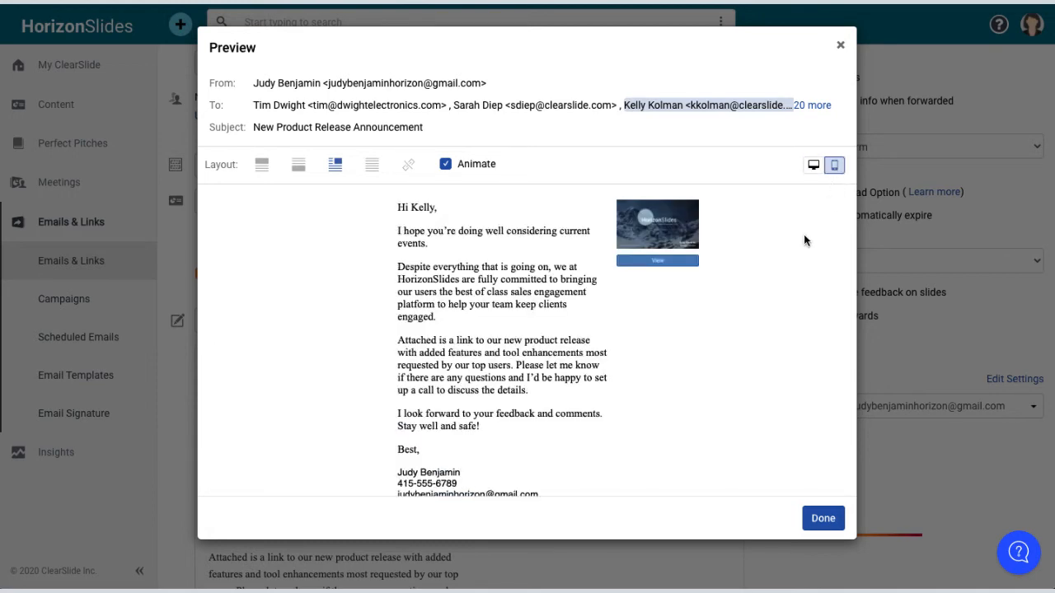
{"action": "scroll", "coordinate": [800, 239], "scroll_direction": "down", "scroll_amount": 5}
{"action": "scroll", "coordinate": [799, 239], "scroll_direction": "up", "scroll_amount": 5}
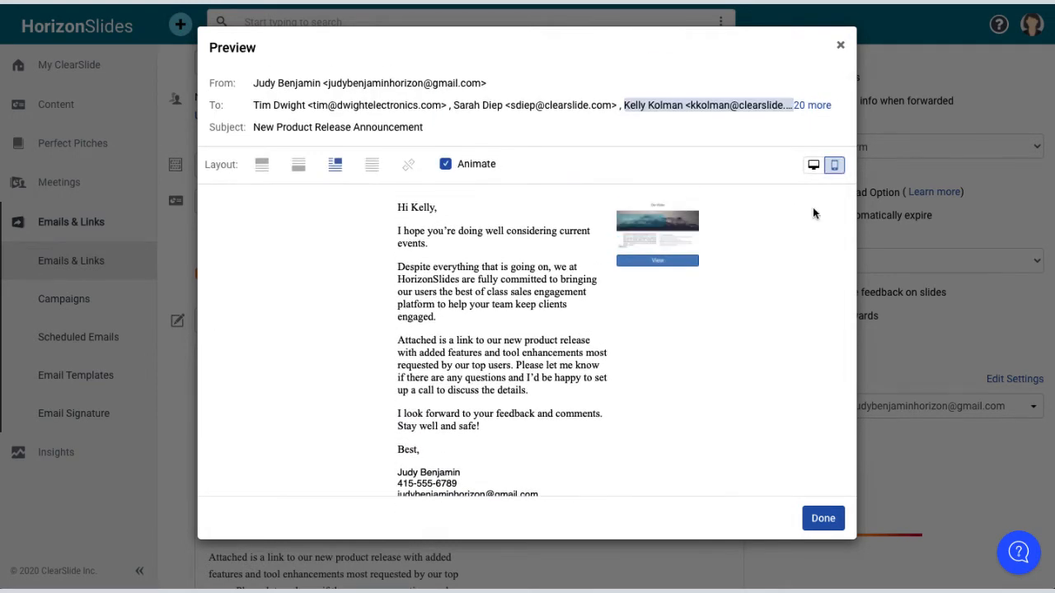
{"action": "left_click", "coordinate": [815, 172]}
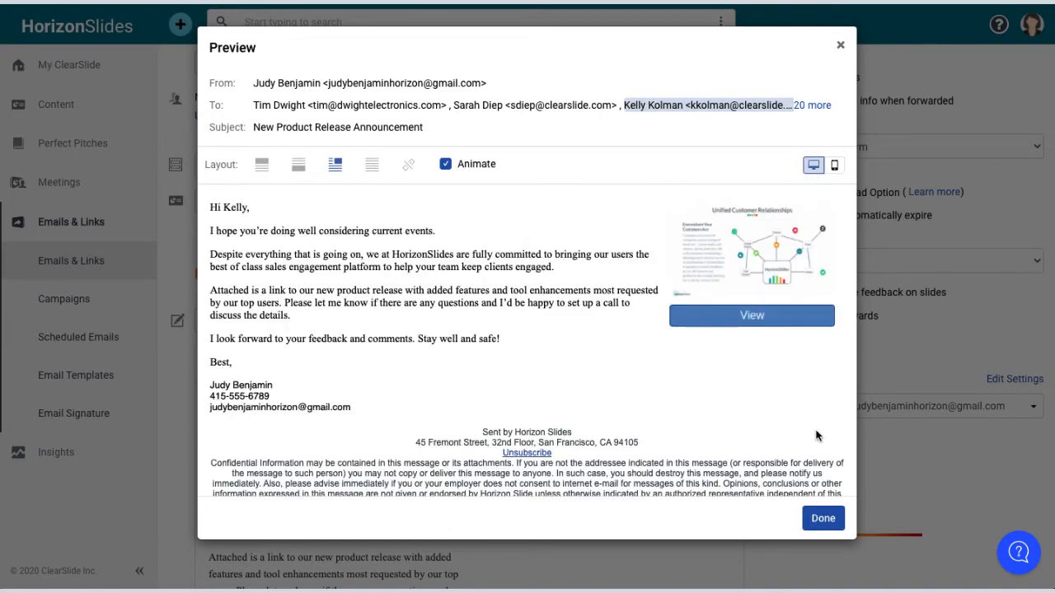
{"action": "left_click", "coordinate": [822, 519]}
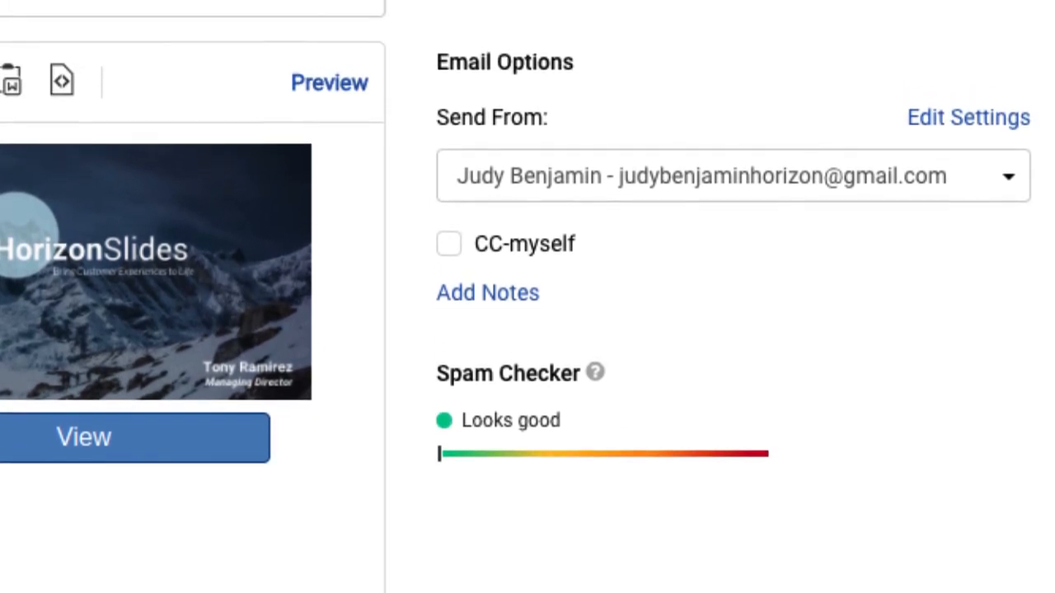
{"action": "left_click", "coordinate": [989, 202]}
{"action": "left_click", "coordinate": [969, 249]}
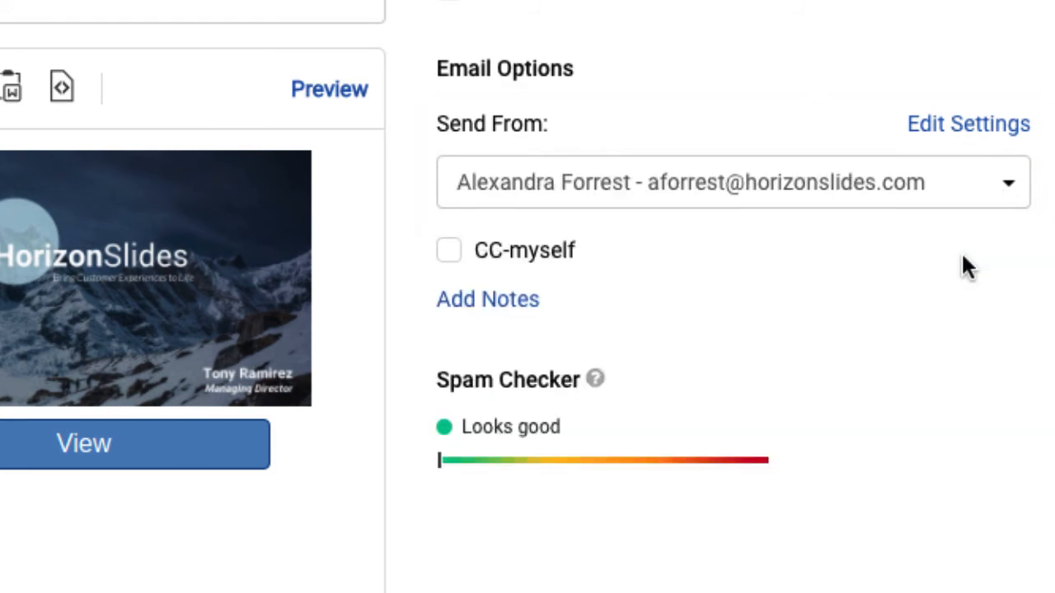
{"action": "left_click", "coordinate": [981, 189]}
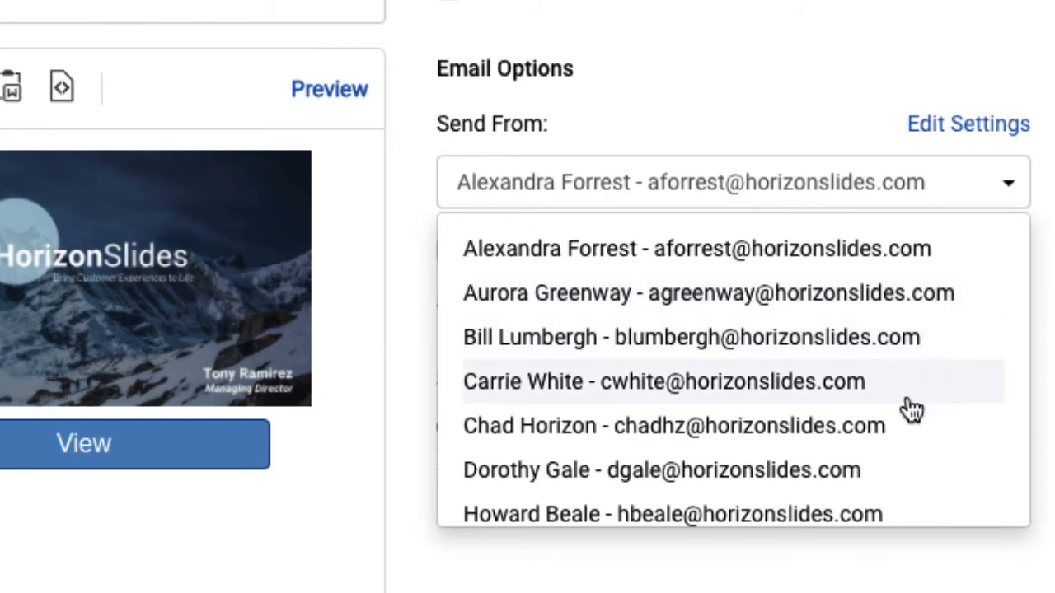
{"action": "scroll", "coordinate": [911, 409], "scroll_direction": "down", "scroll_amount": 5}
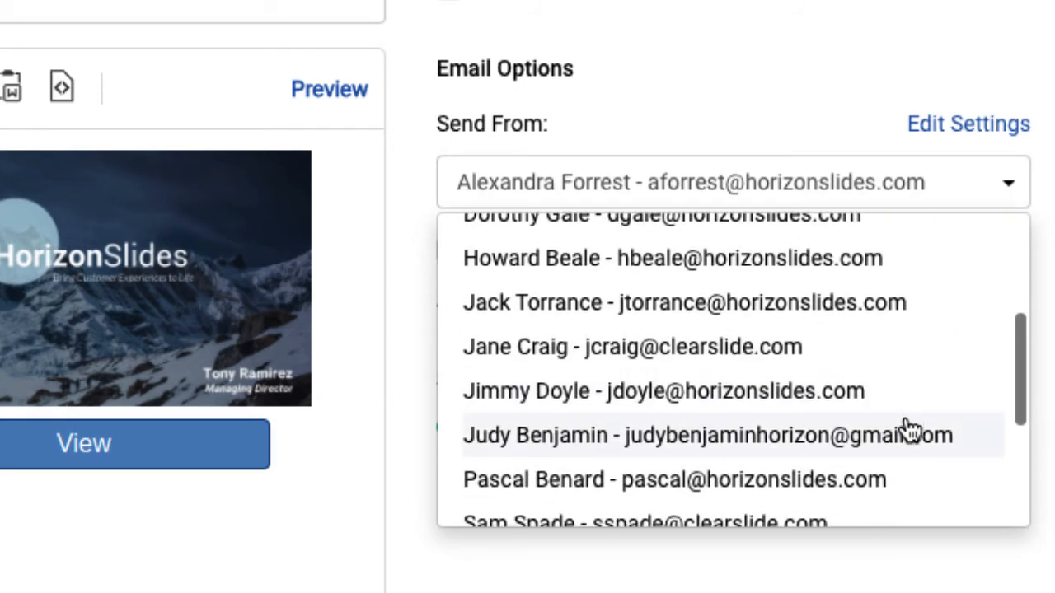
{"action": "left_click", "coordinate": [910, 432]}
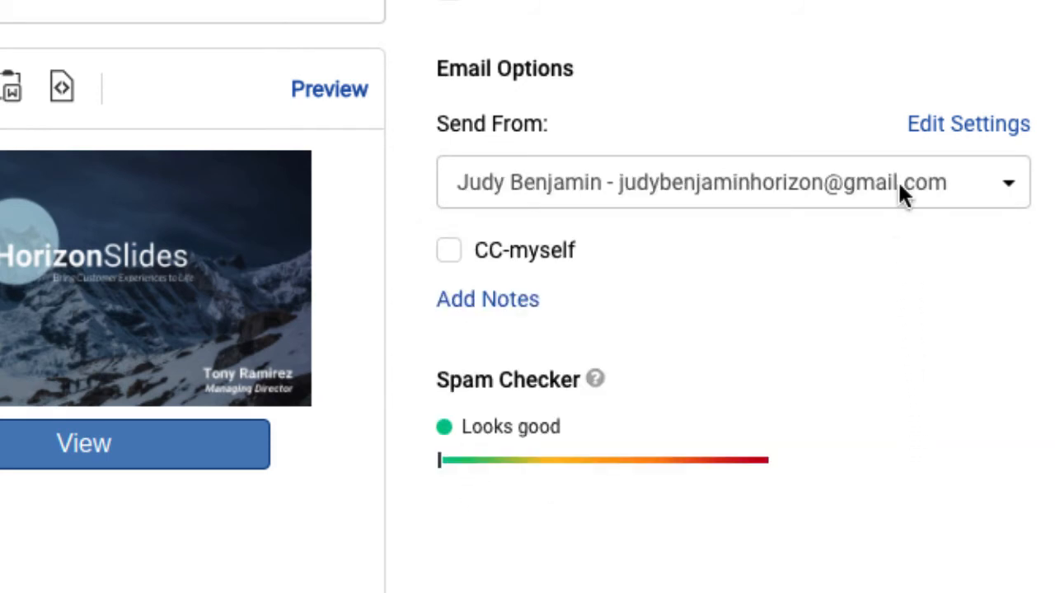
{"action": "scroll", "coordinate": [903, 41], "scroll_direction": "up", "scroll_amount": 6}
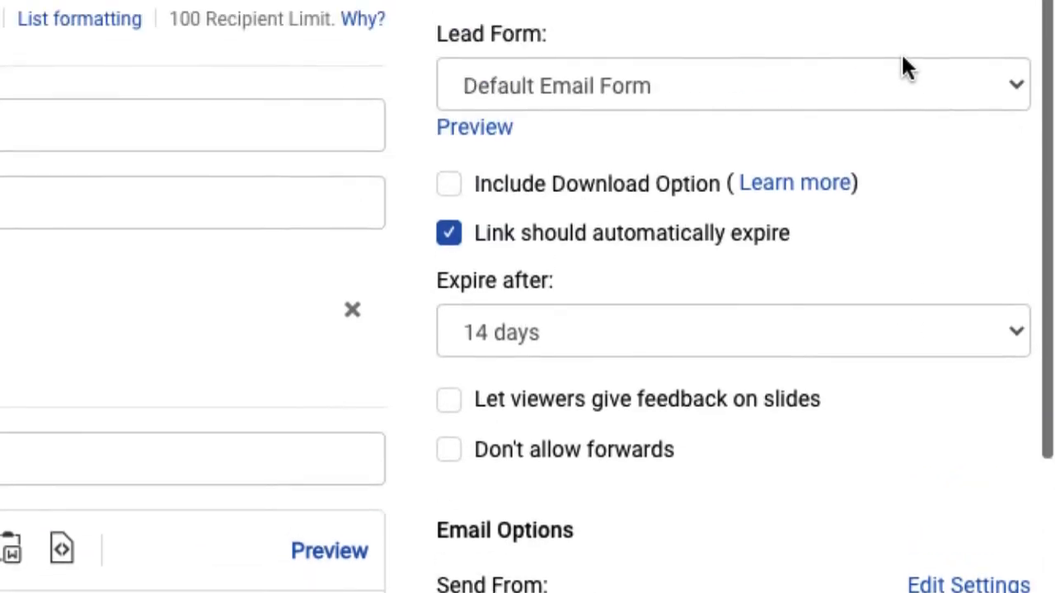
{"action": "scroll", "coordinate": [928, 58], "scroll_direction": "up", "scroll_amount": 3}
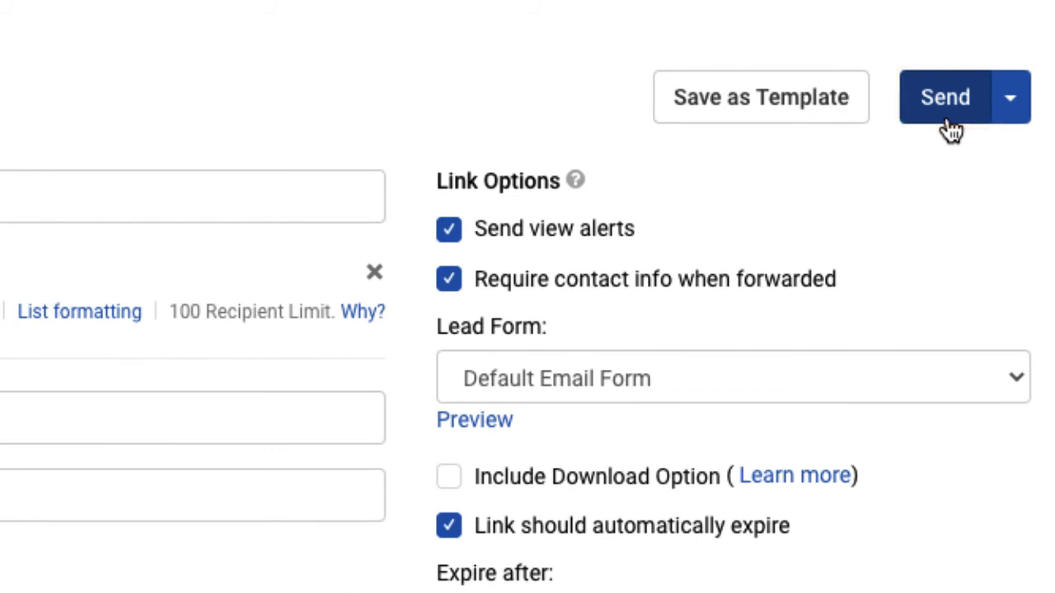
- Choose Monday Morning (Jul.13, 8:00 AM) from the Send options and confirm Schedule Send
{"action": "left_click", "coordinate": [1020, 78]}
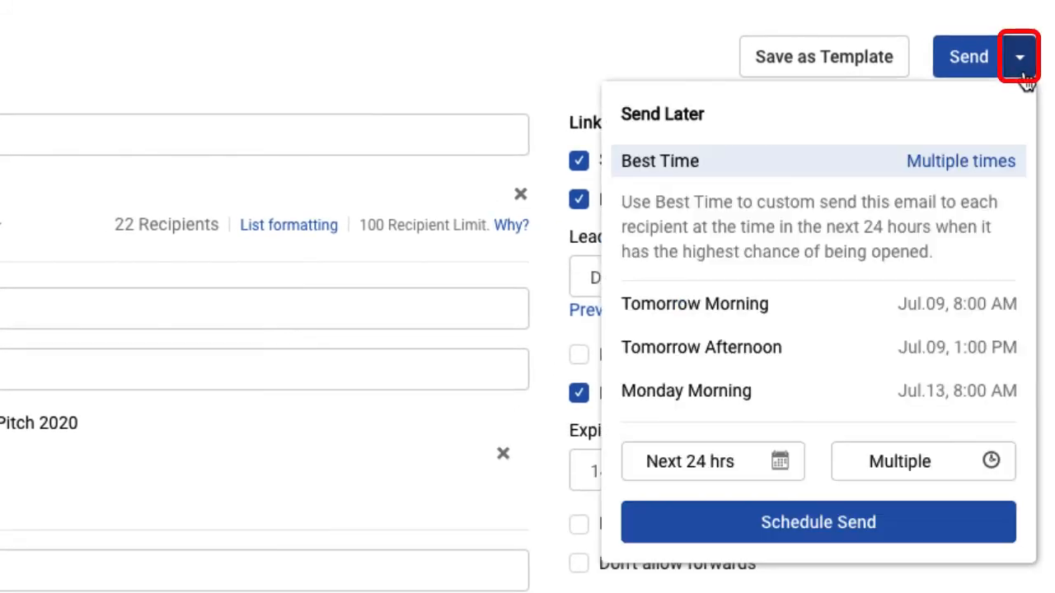
{"action": "left_click", "coordinate": [799, 395]}
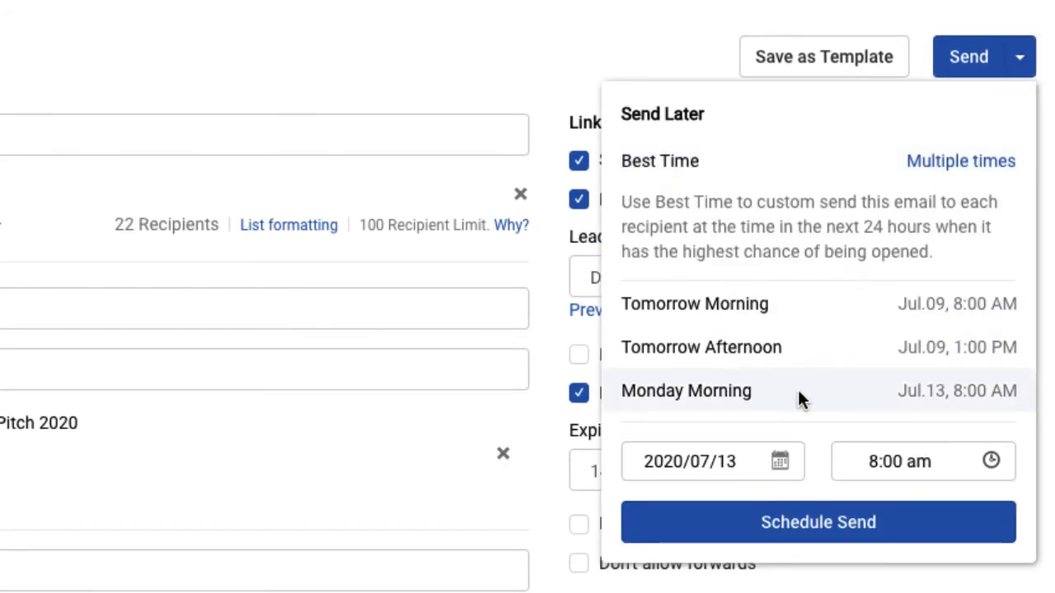
{"action": "left_click", "coordinate": [822, 540]}
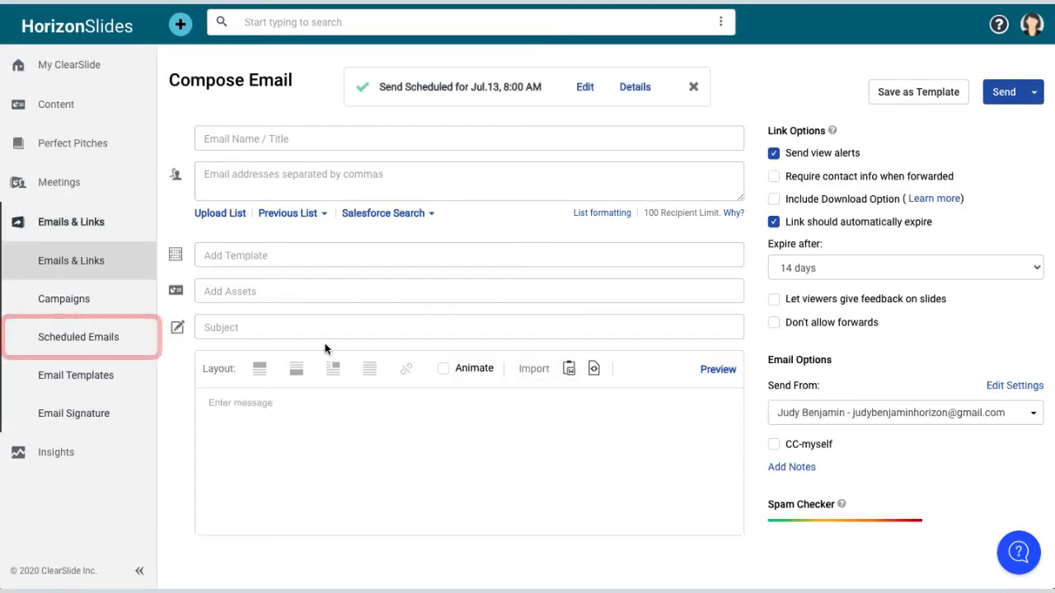
- From Scheduled Emails, open the New Product Release email (scheduled July 13, 8:00 am) for editing
{"action": "left_click", "coordinate": [83, 350]}
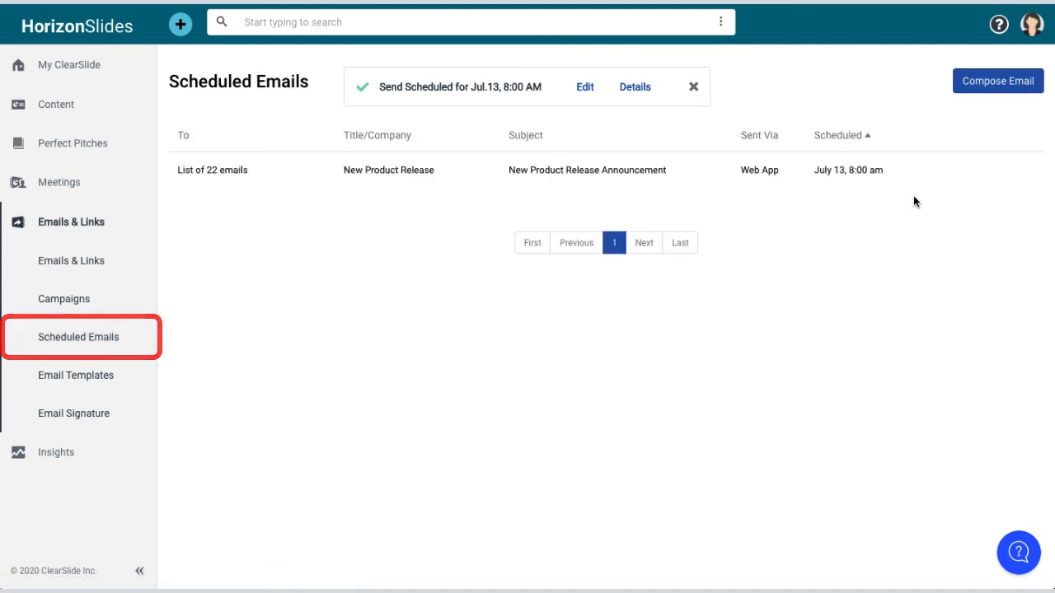
{"action": "mouse_move", "coordinate": [950, 177]}
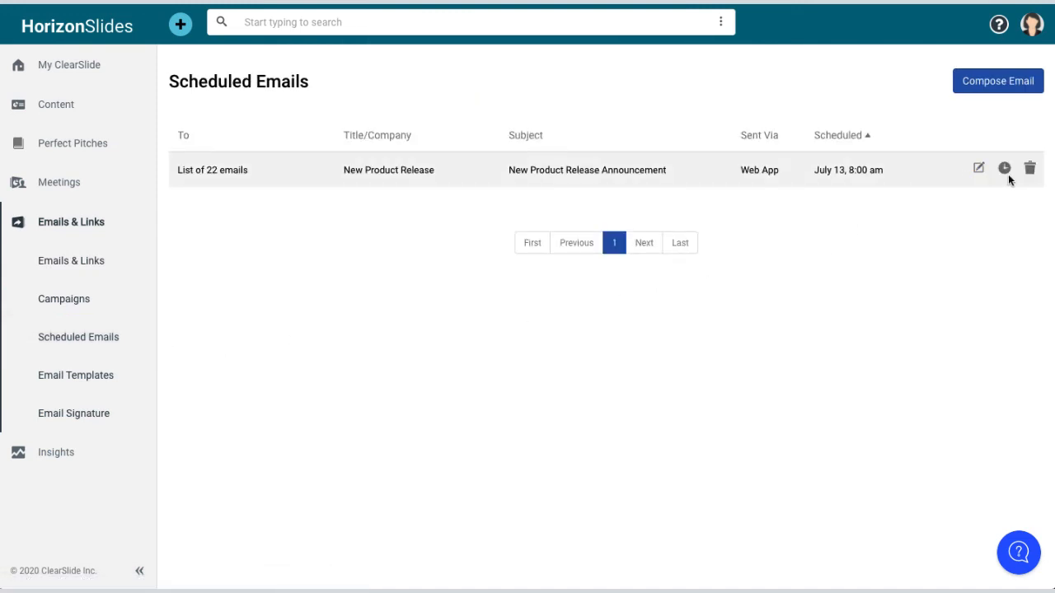
{"action": "left_click", "coordinate": [1031, 176]}
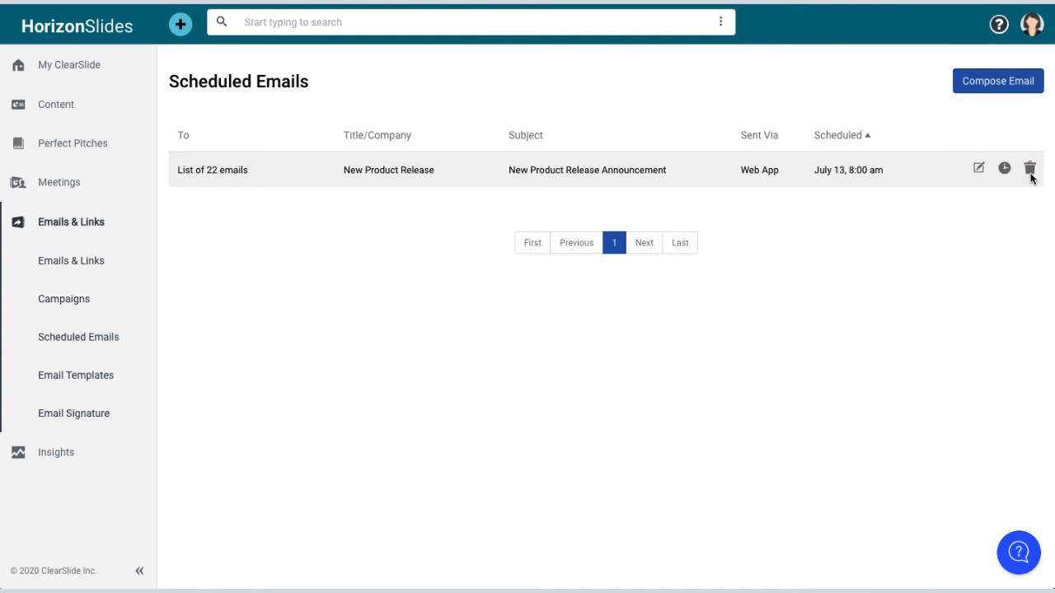
{"action": "left_click", "coordinate": [979, 175]}
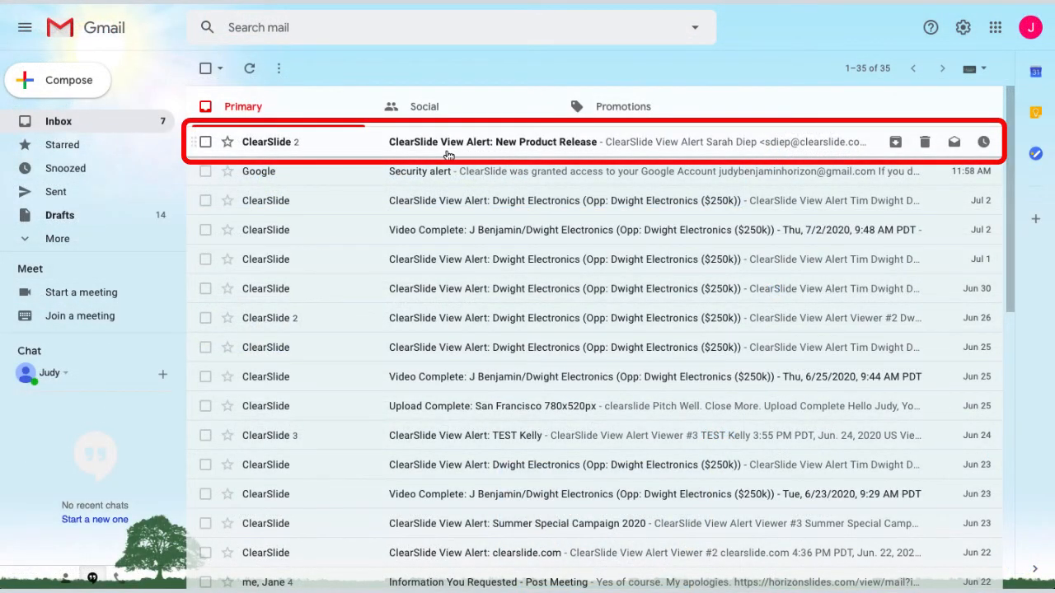
- Open the 'ClearSlide View Alert: New Product Release' message in the Gmail inbox
{"action": "left_click", "coordinate": [447, 155]}
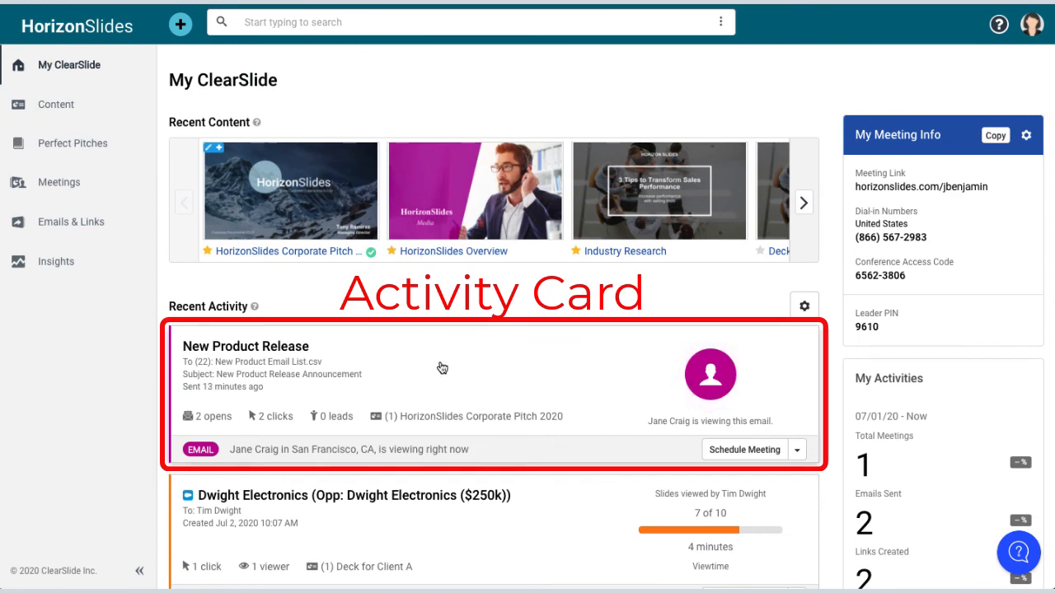
- In Emails & Links, filter Type to Compose Email and open the New Product Release entry
{"action": "left_click", "coordinate": [94, 241]}
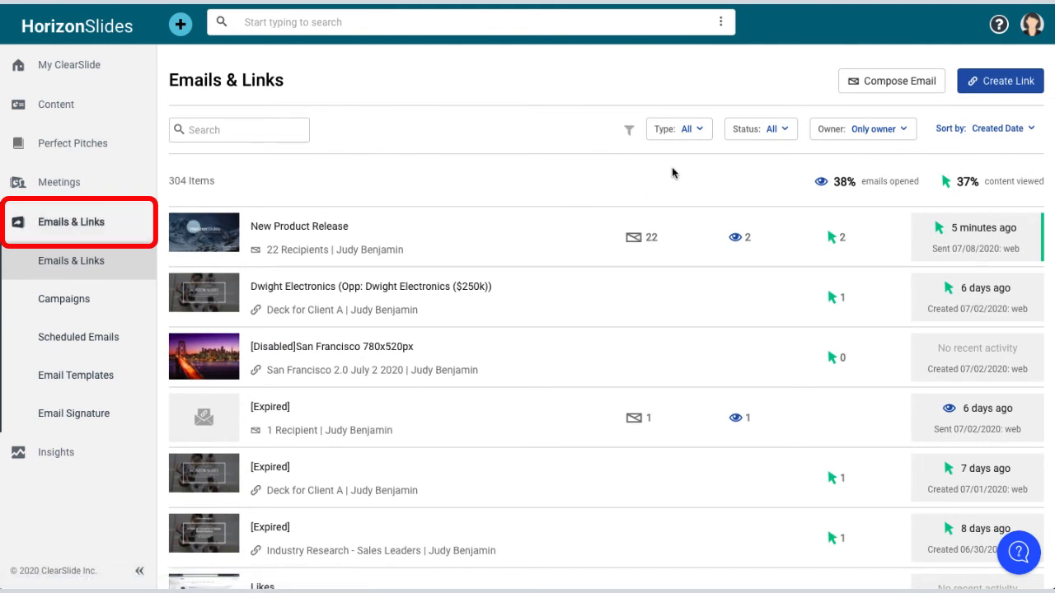
{"action": "left_click", "coordinate": [702, 136]}
{"action": "left_click", "coordinate": [671, 170]}
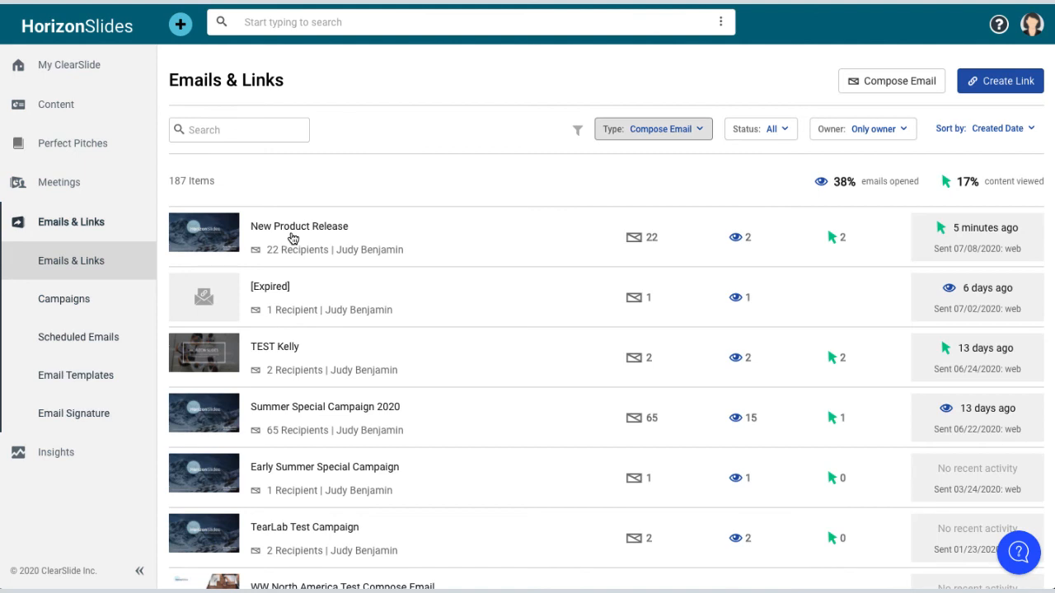
{"action": "left_click", "coordinate": [293, 238]}
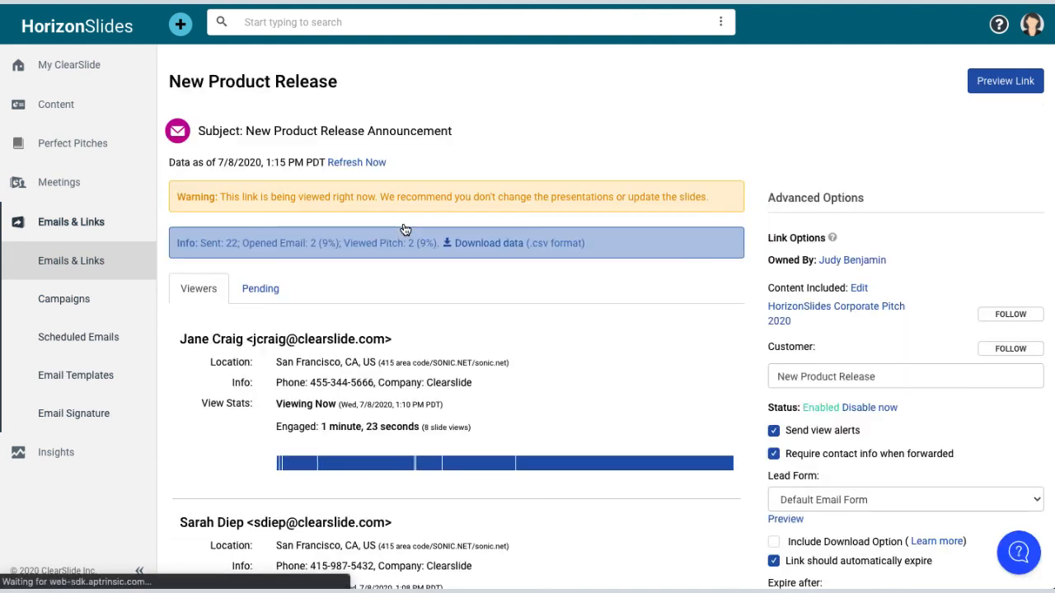
{"action": "left_click", "coordinate": [260, 296]}
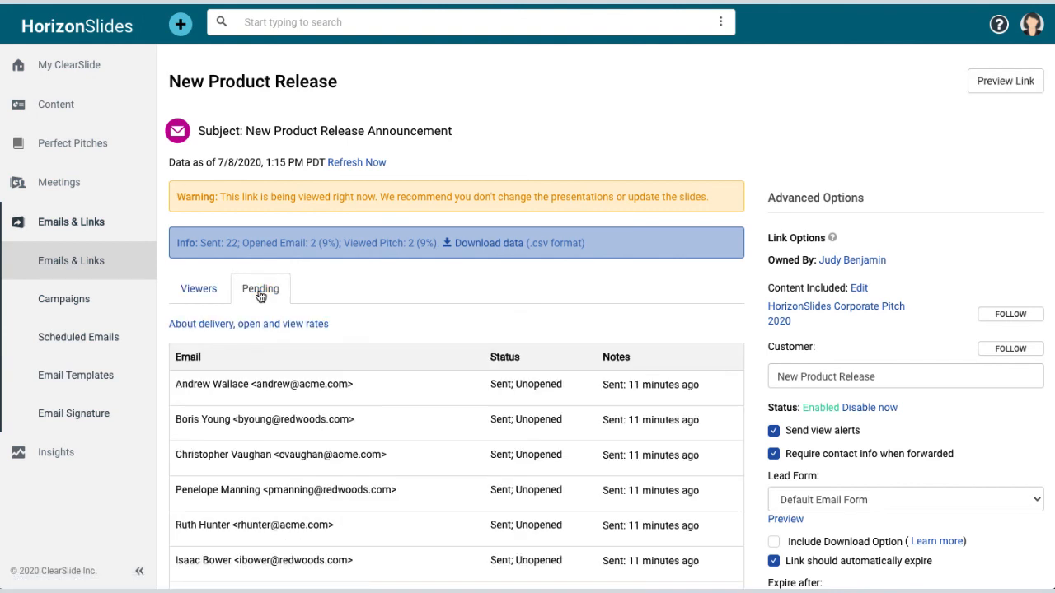
{"action": "left_click", "coordinate": [204, 301]}
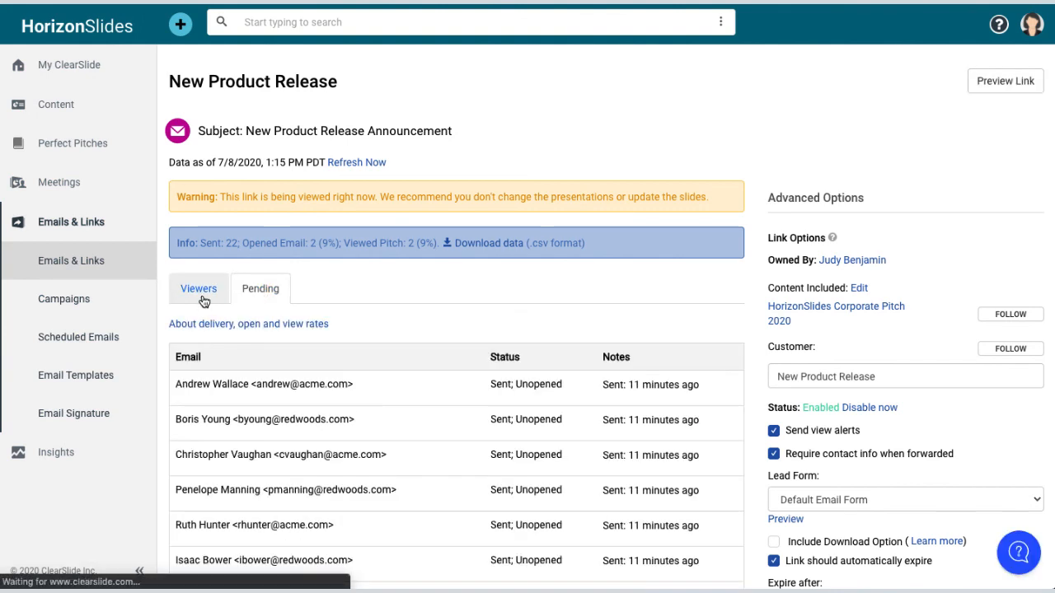
{"action": "mouse_move", "coordinate": [303, 468]}
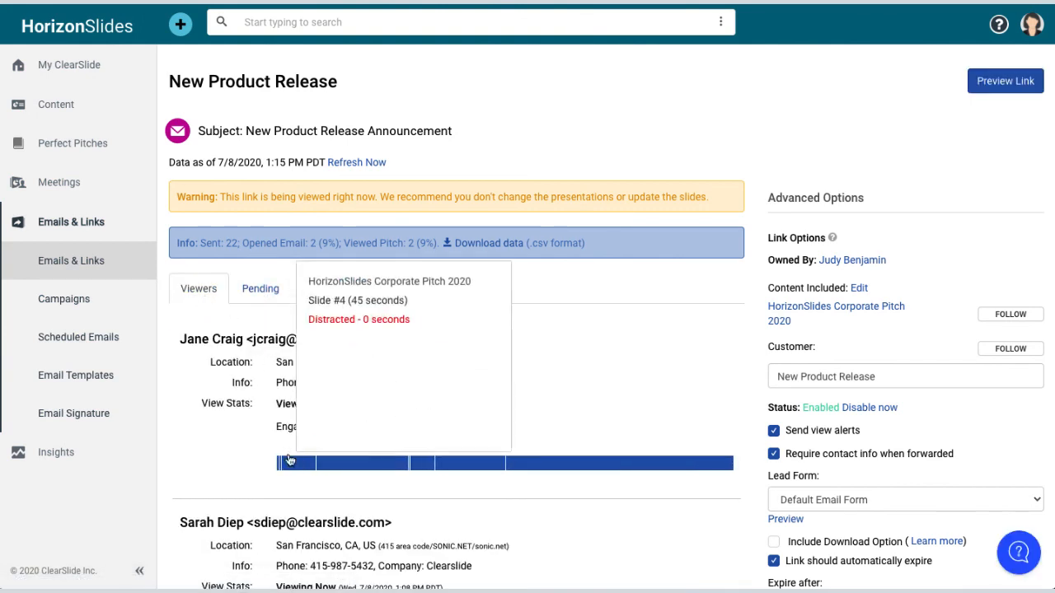